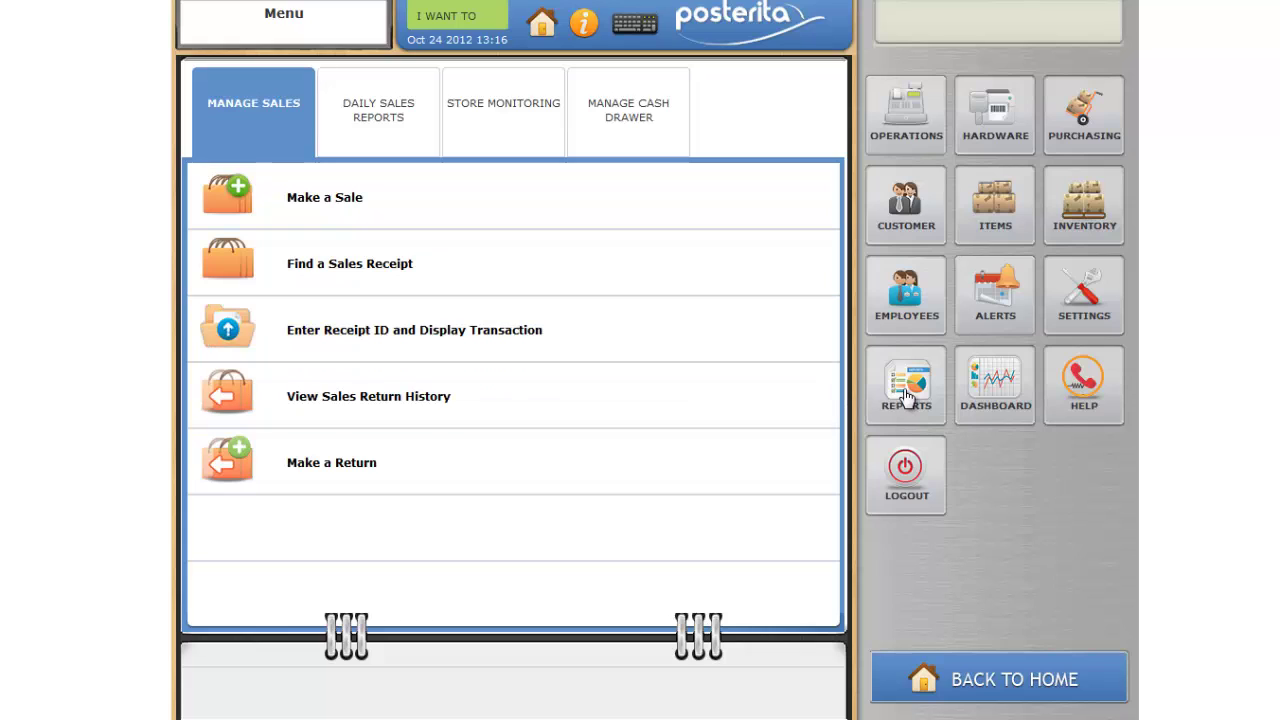
- Open the reports section and look through its purchases, employees, till management and stocks categories, returning to the sales reports
{"action": "left_click", "coordinate": [905, 397]}
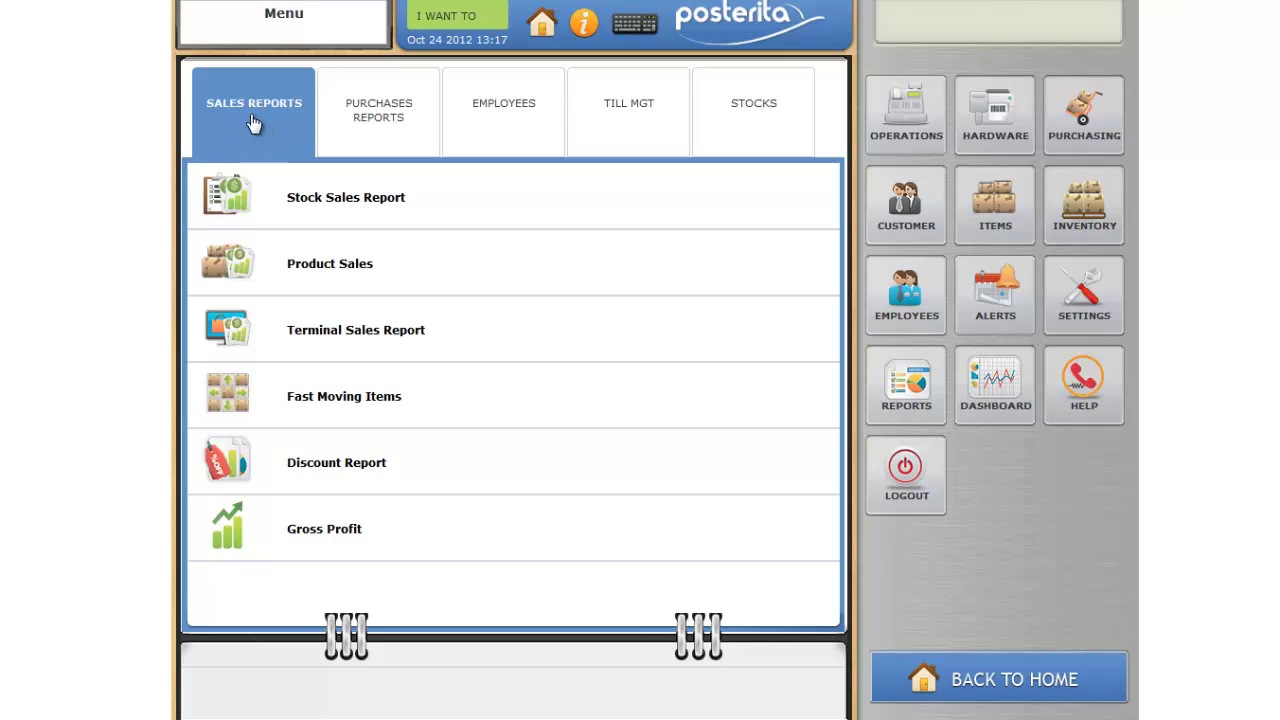
{"action": "left_click", "coordinate": [337, 122]}
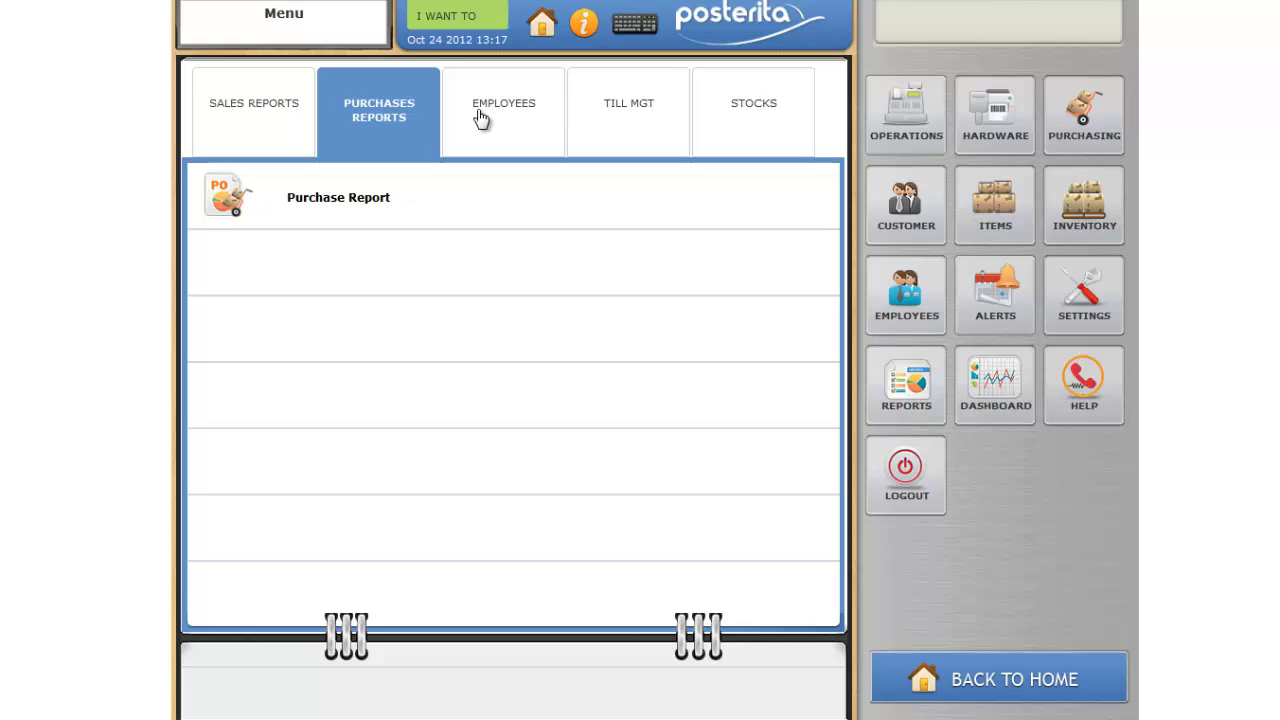
{"action": "left_click", "coordinate": [480, 118]}
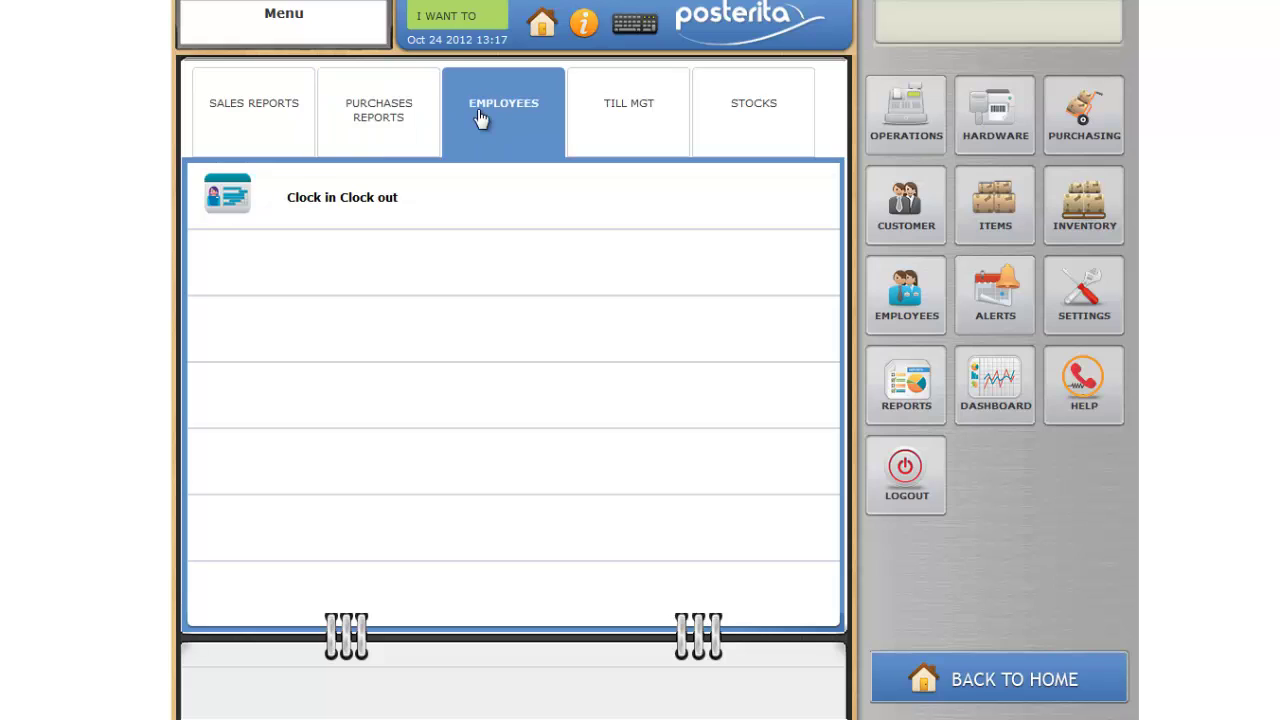
{"action": "left_click", "coordinate": [583, 118]}
{"action": "left_click", "coordinate": [779, 126]}
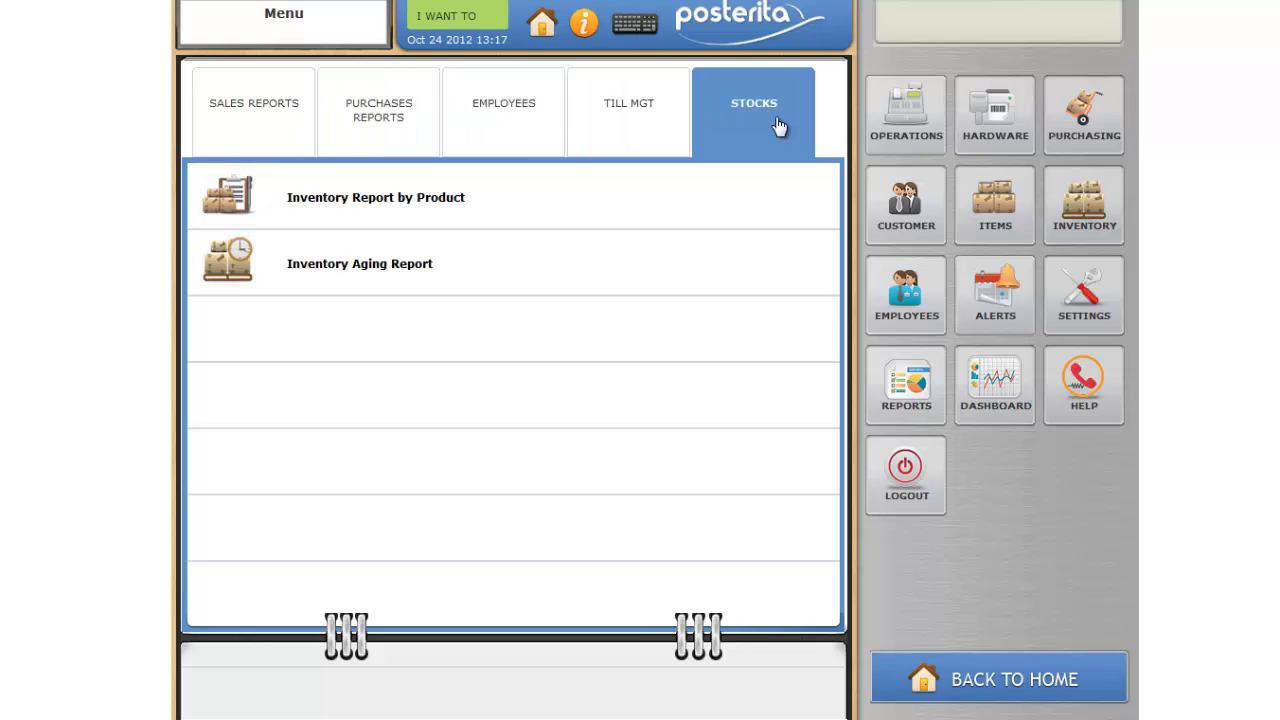
{"action": "left_click", "coordinate": [257, 117]}
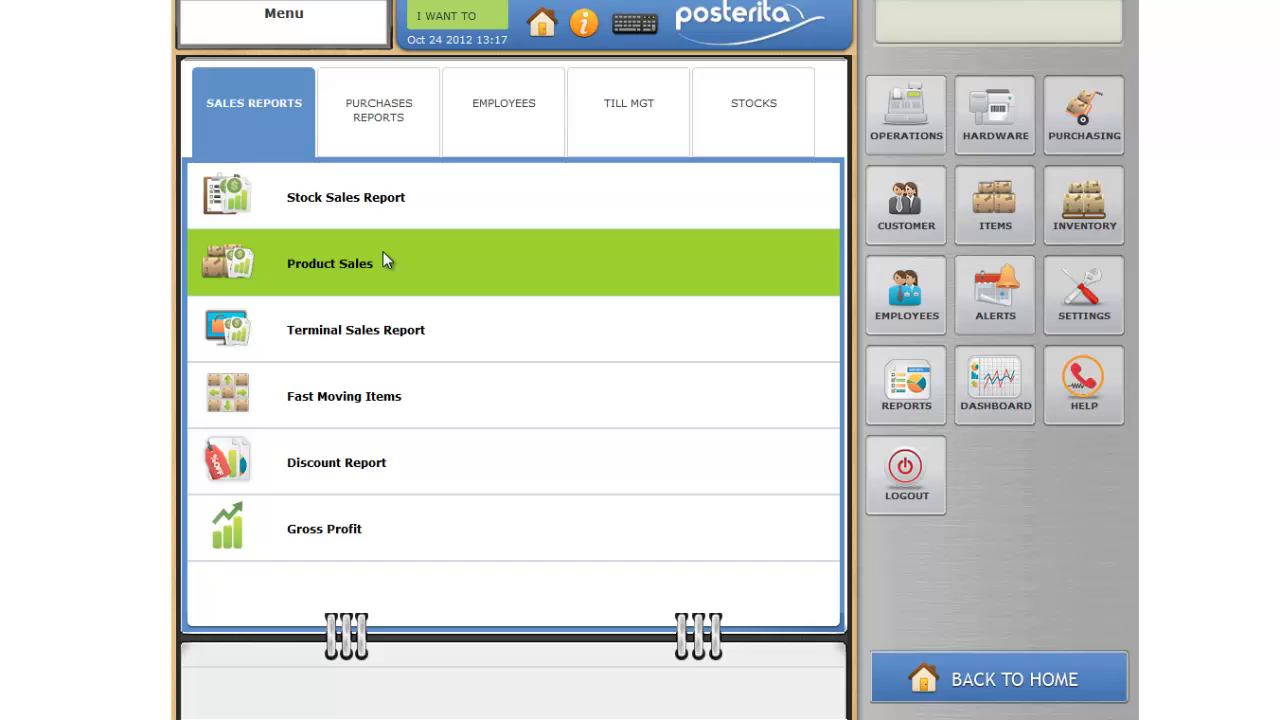
- Open the Product Sales report and display it with the Monthly Report template
{"action": "left_click", "coordinate": [385, 259]}
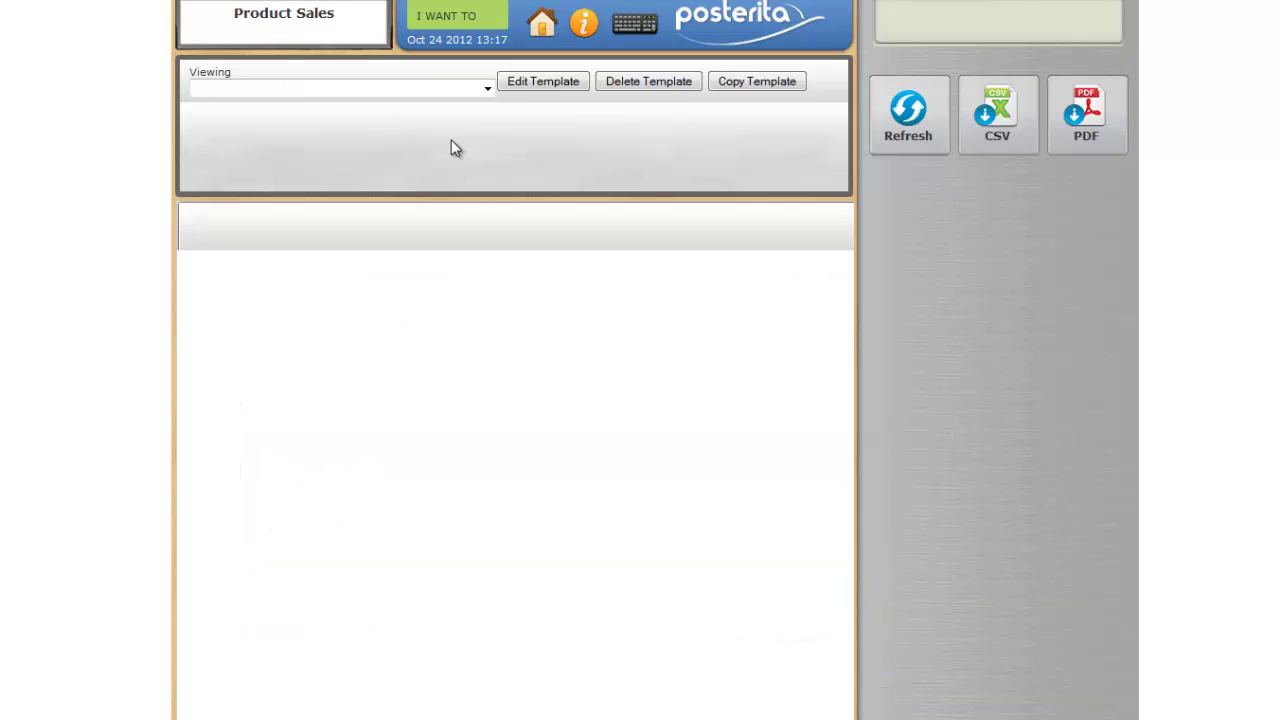
{"action": "left_click", "coordinate": [489, 92]}
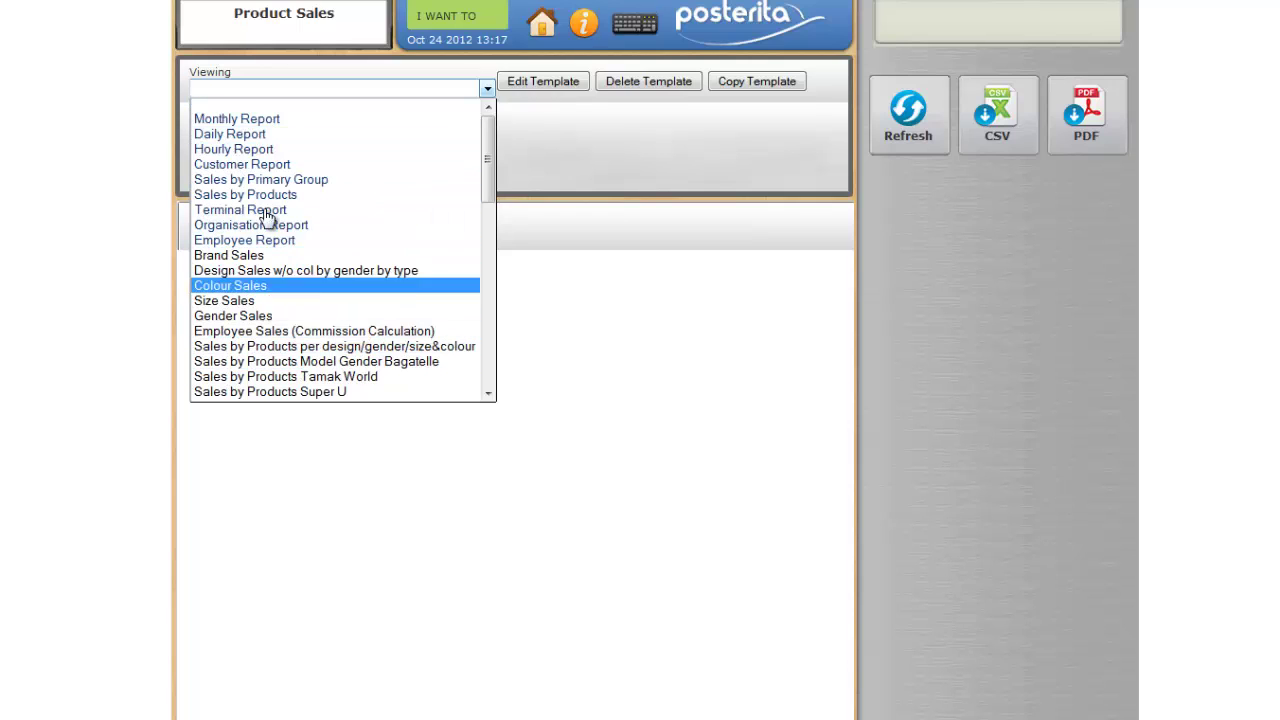
{"action": "left_click", "coordinate": [268, 121]}
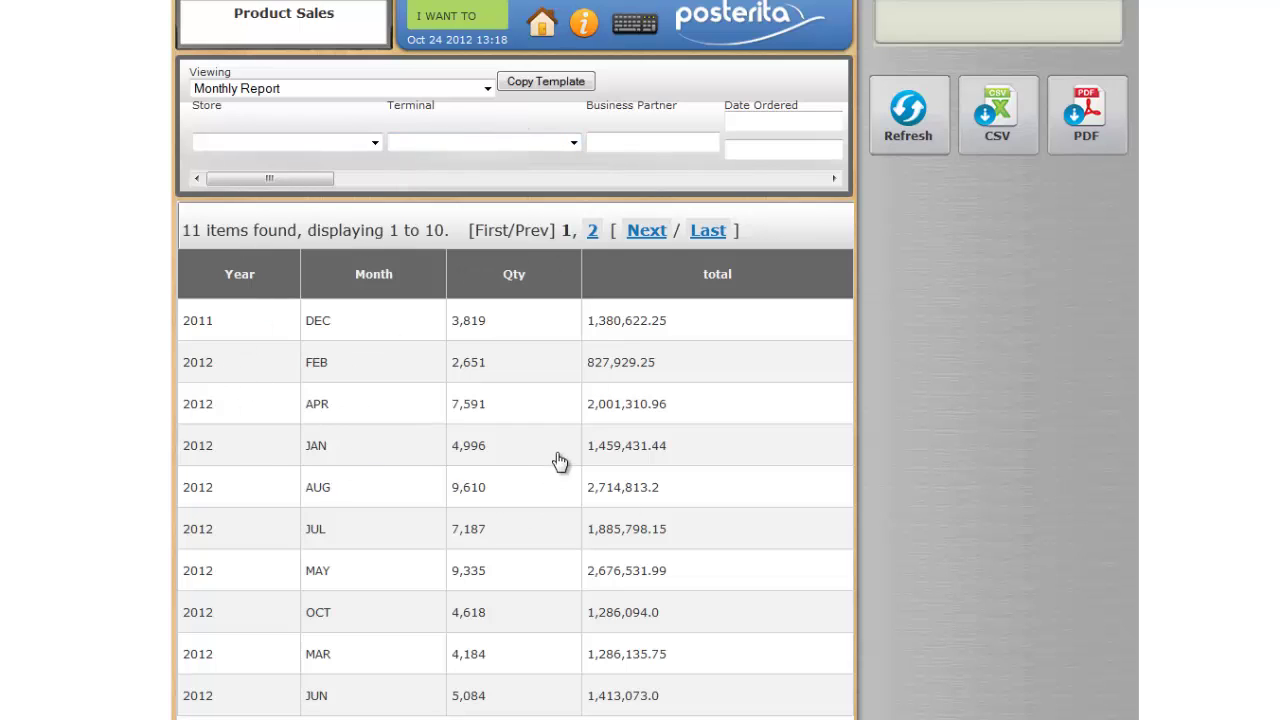
- Copy the Monthly Report template and name the copy "Monthly Report" followed by the sales representative's first name
{"action": "left_click", "coordinate": [545, 83]}
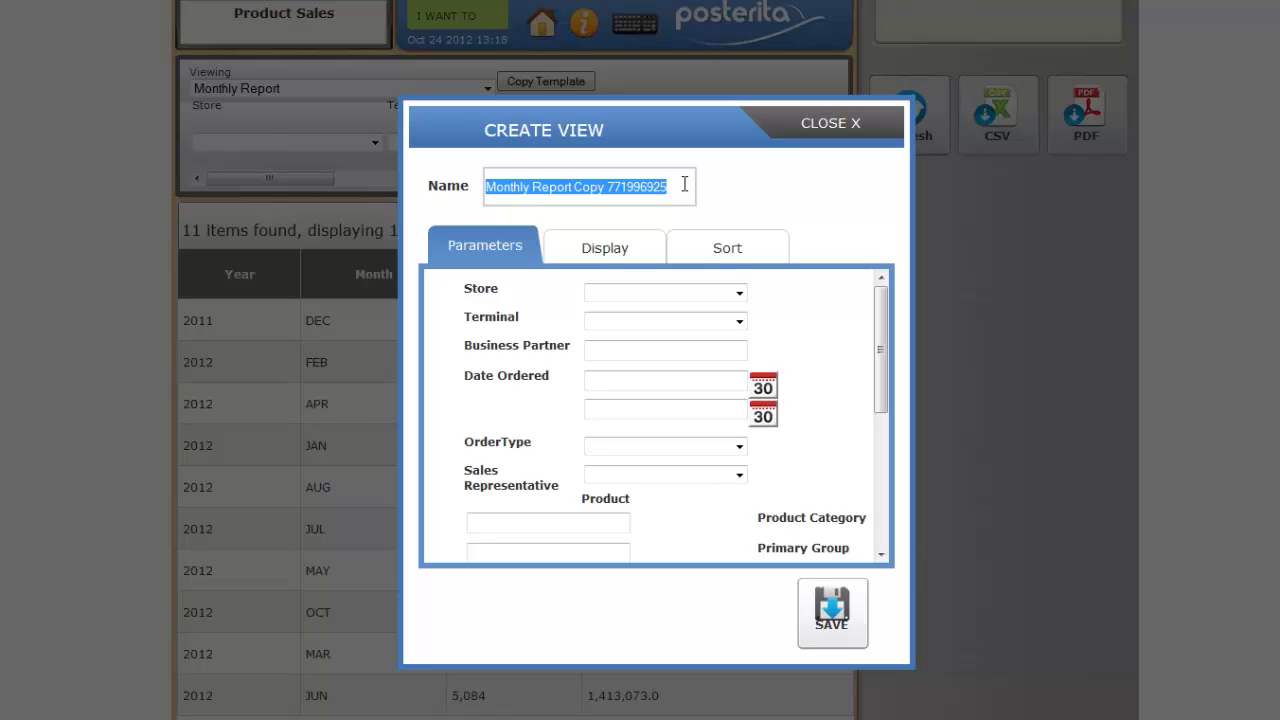
{"action": "type", "text": "Monthly"}
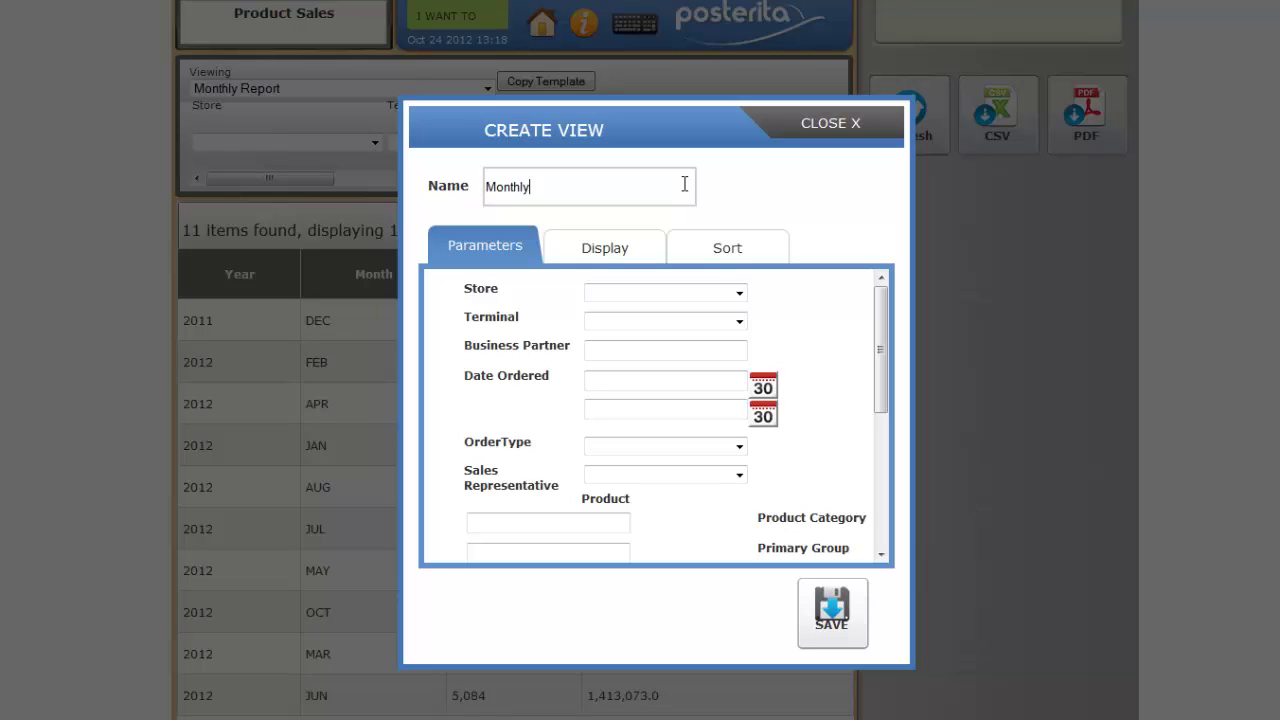
{"action": "type", "text": " Report Therese"}
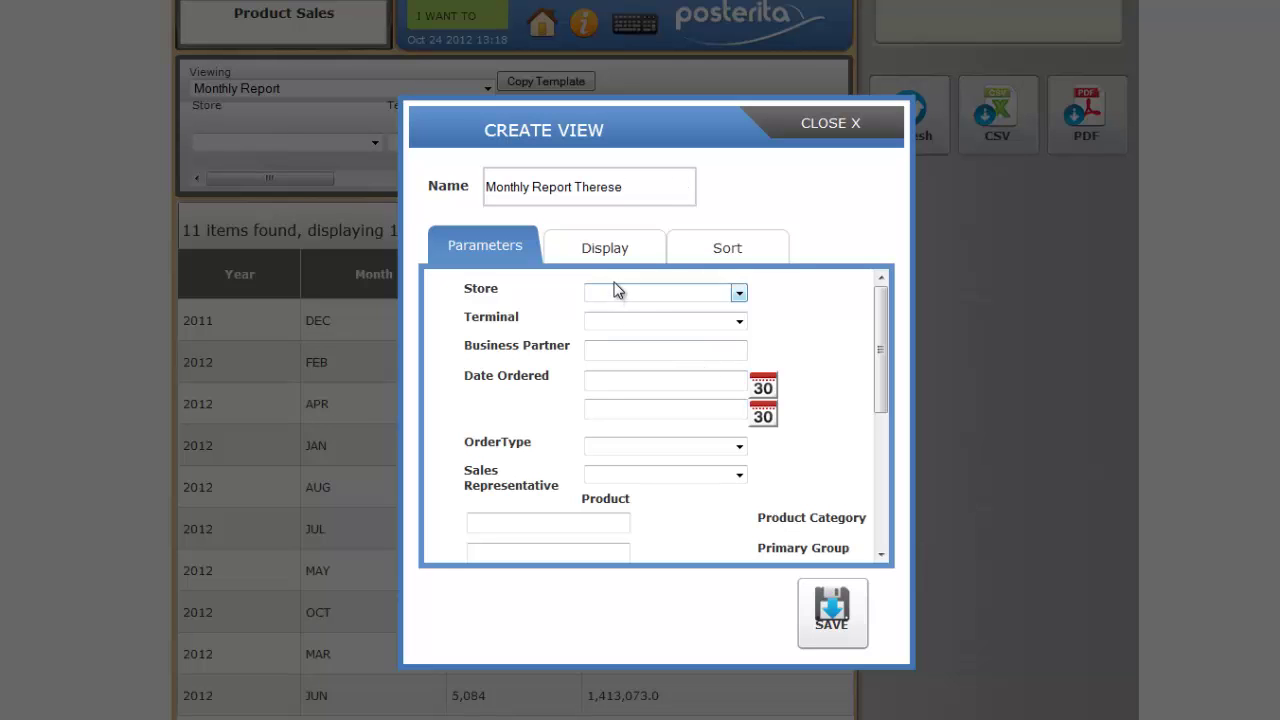
{"action": "left_click", "coordinate": [738, 294]}
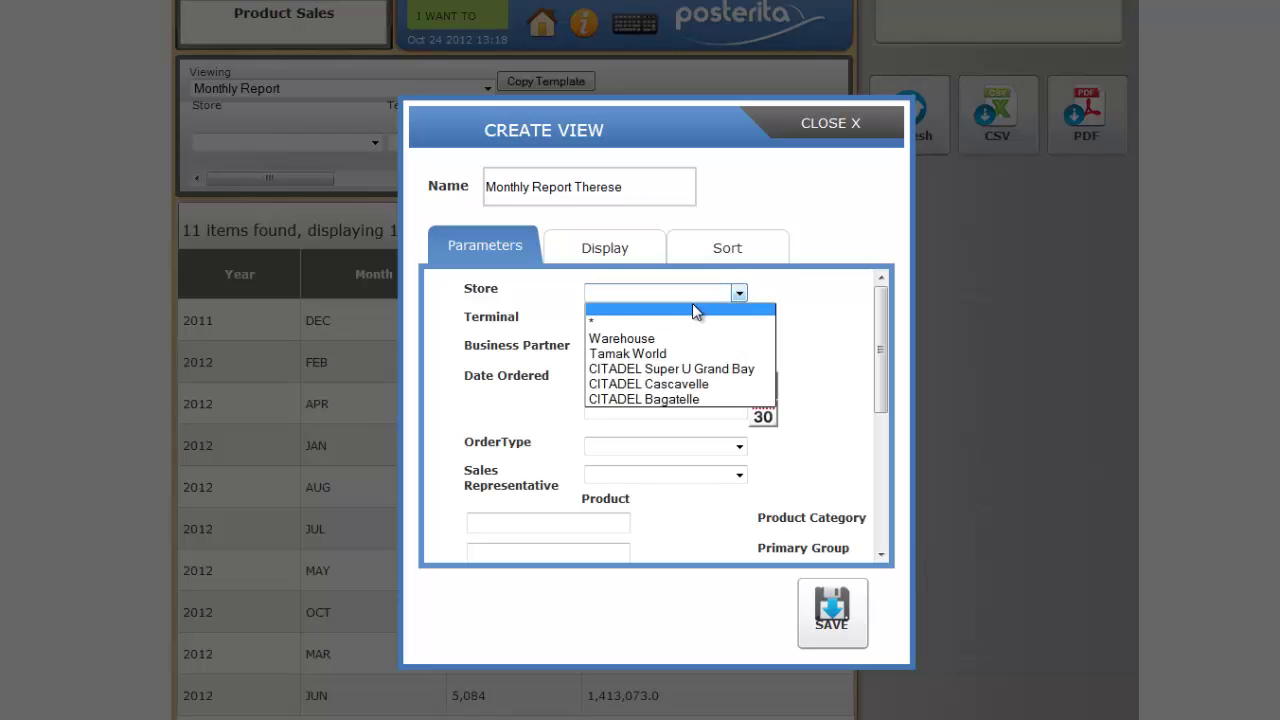
{"action": "left_click", "coordinate": [679, 400]}
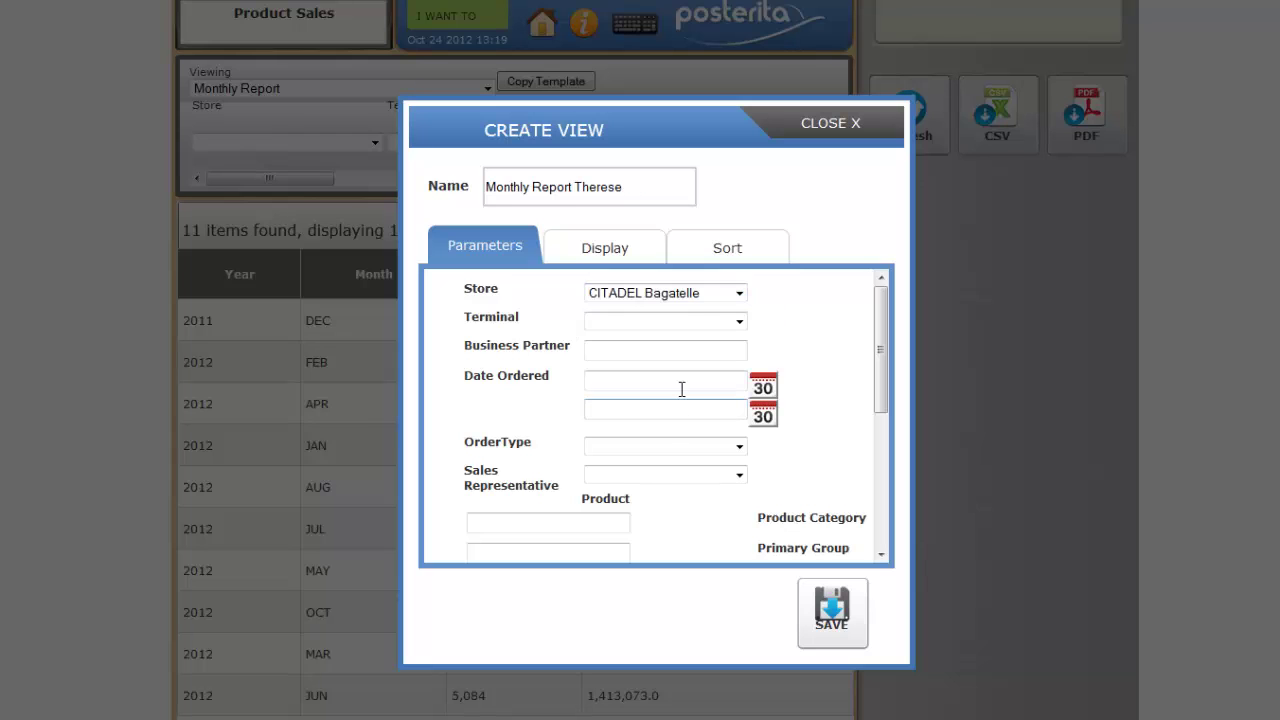
{"action": "left_click", "coordinate": [737, 293]}
{"action": "left_click", "coordinate": [700, 309]}
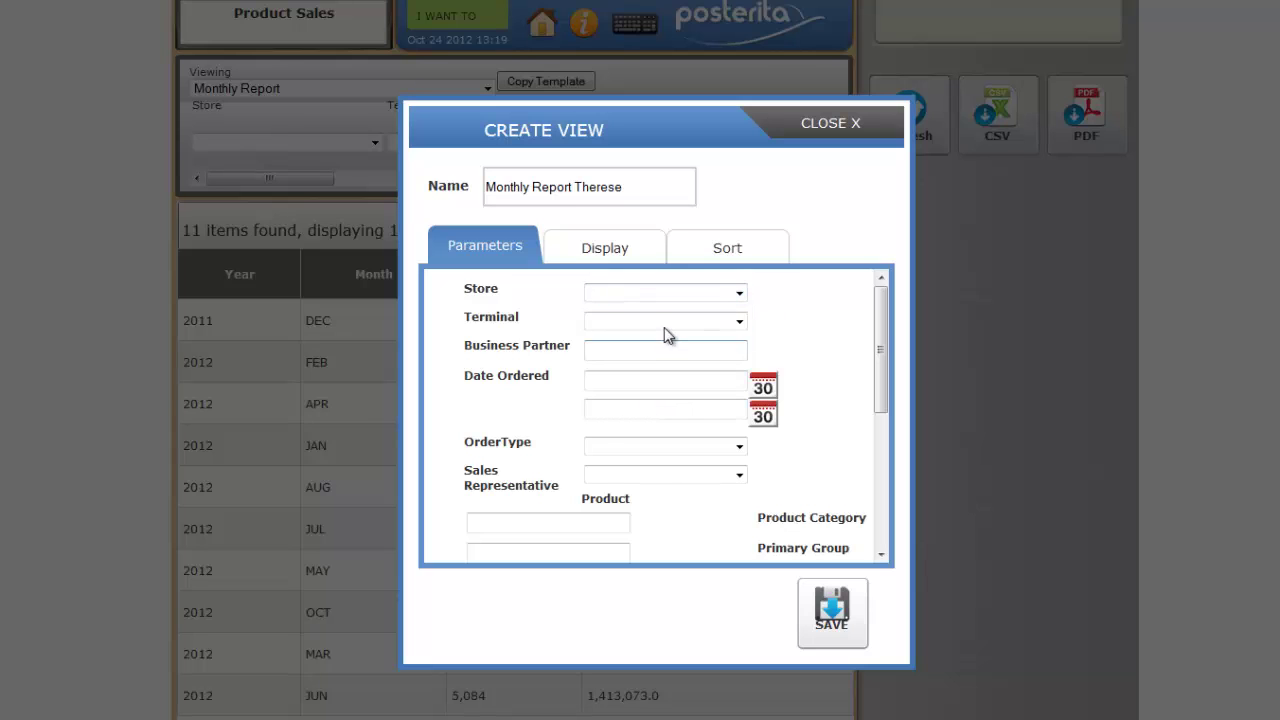
{"action": "left_click", "coordinate": [739, 322]}
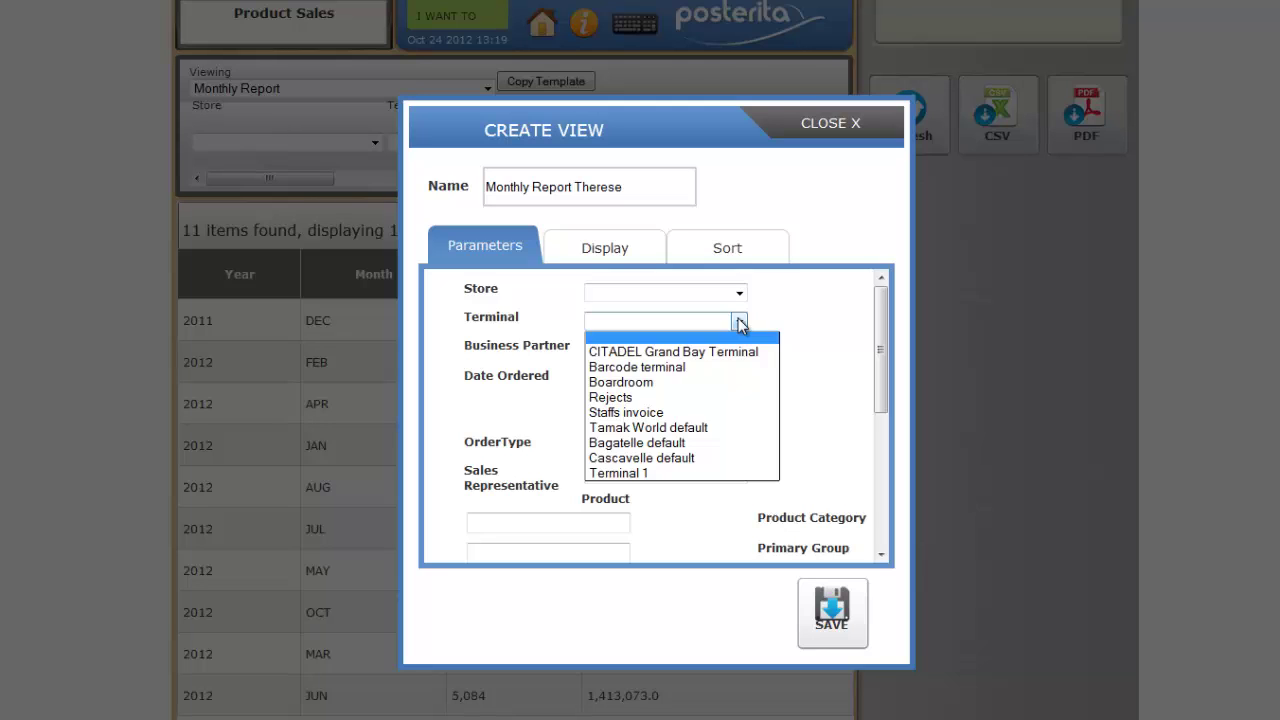
{"action": "left_click", "coordinate": [787, 311]}
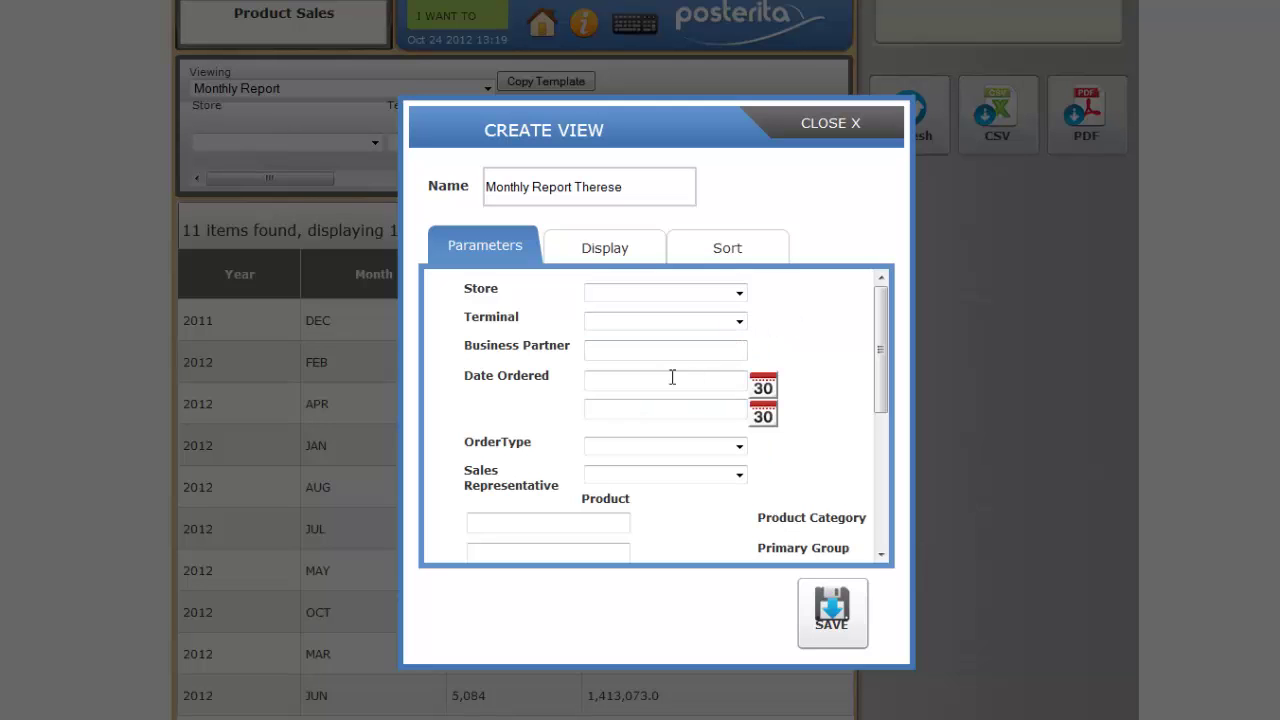
- Set the new view's Sales Representative parameter to the employee named in the view's title
{"action": "left_click", "coordinate": [740, 448]}
{"action": "left_click", "coordinate": [743, 457]}
{"action": "left_click", "coordinate": [738, 476]}
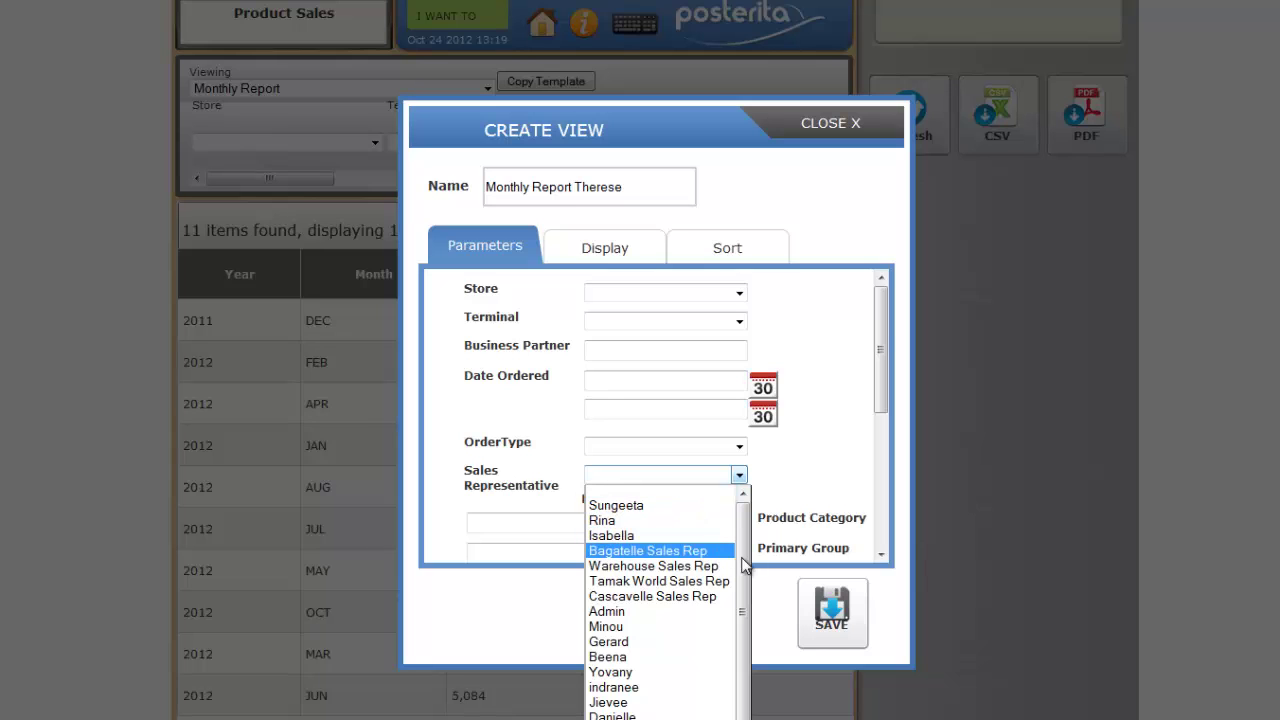
{"action": "left_click_drag", "start_coordinate": [745, 566], "coordinate": [744, 632]}
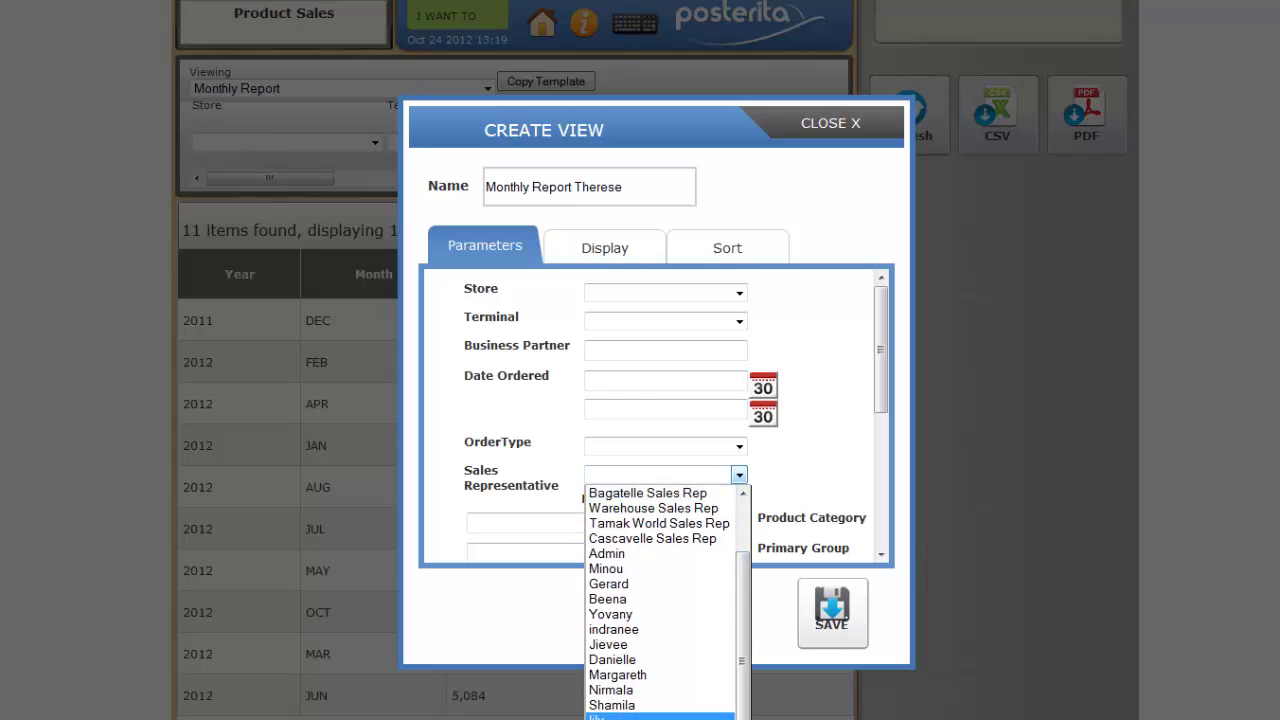
{"action": "left_click", "coordinate": [622, 718]}
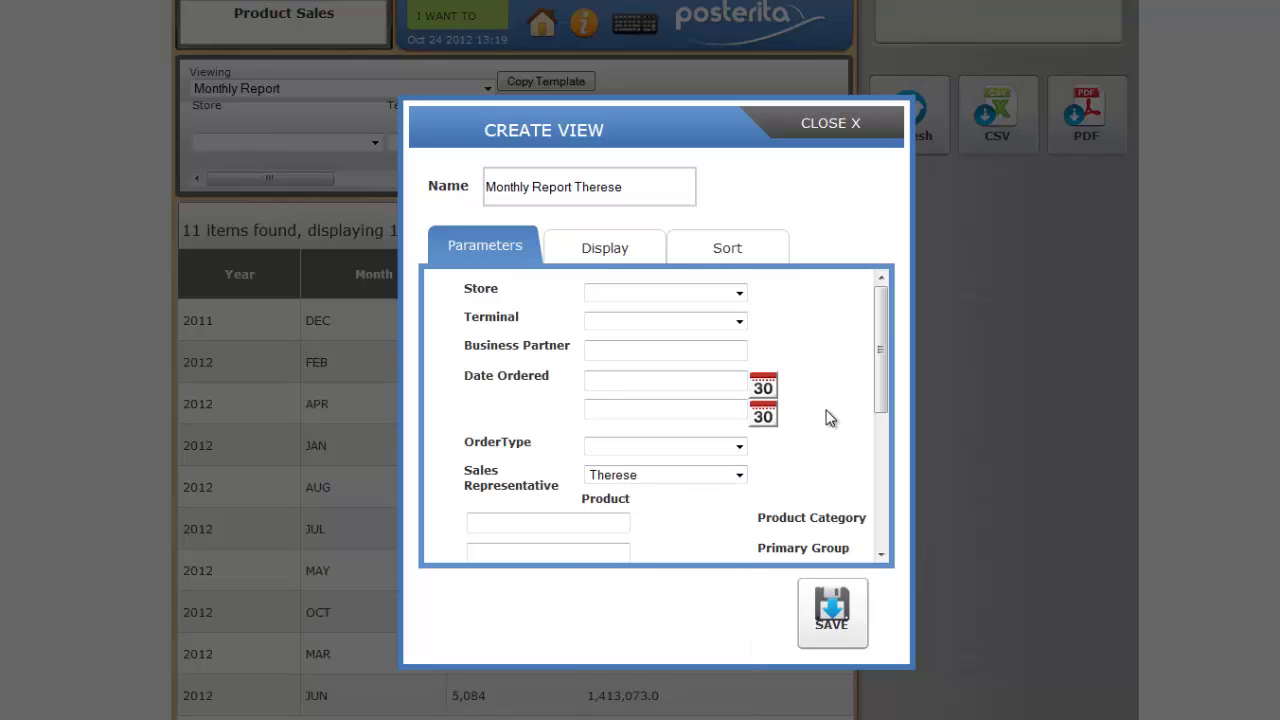
{"action": "left_click_drag", "start_coordinate": [882, 408], "coordinate": [880, 369]}
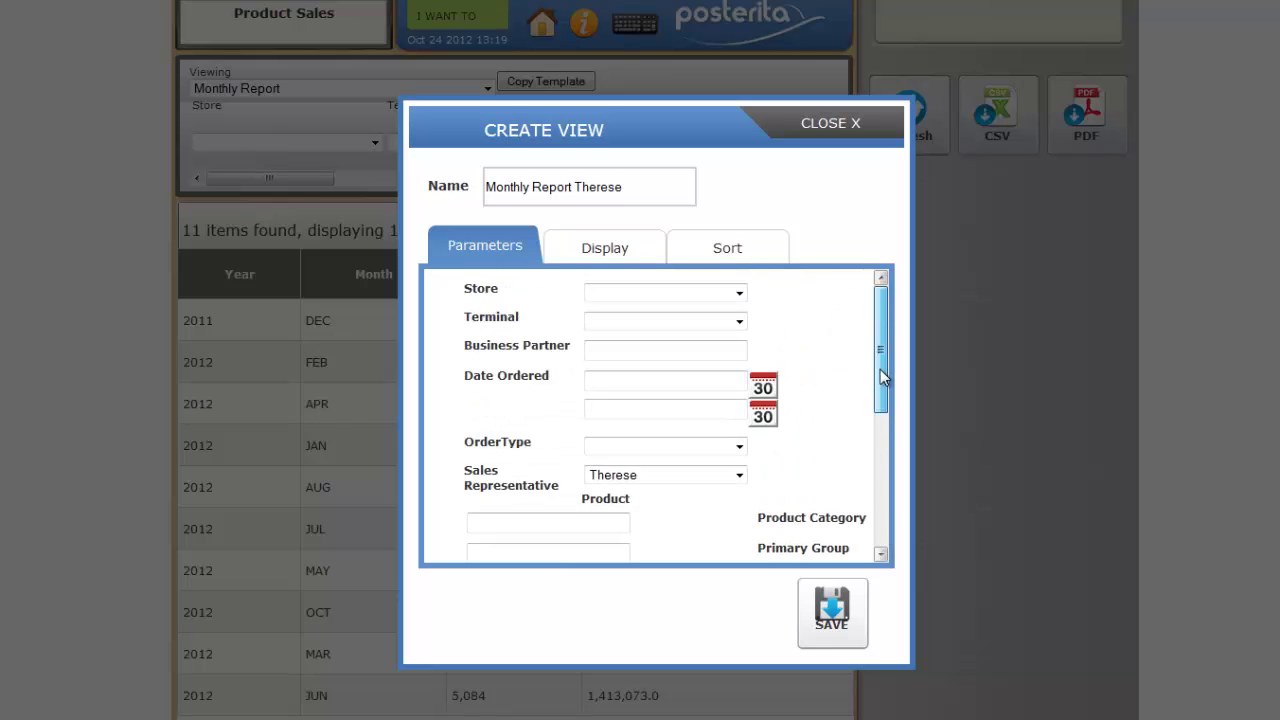
- Add the Sales Representative column to the new view's displayed columns
{"action": "left_click", "coordinate": [593, 252]}
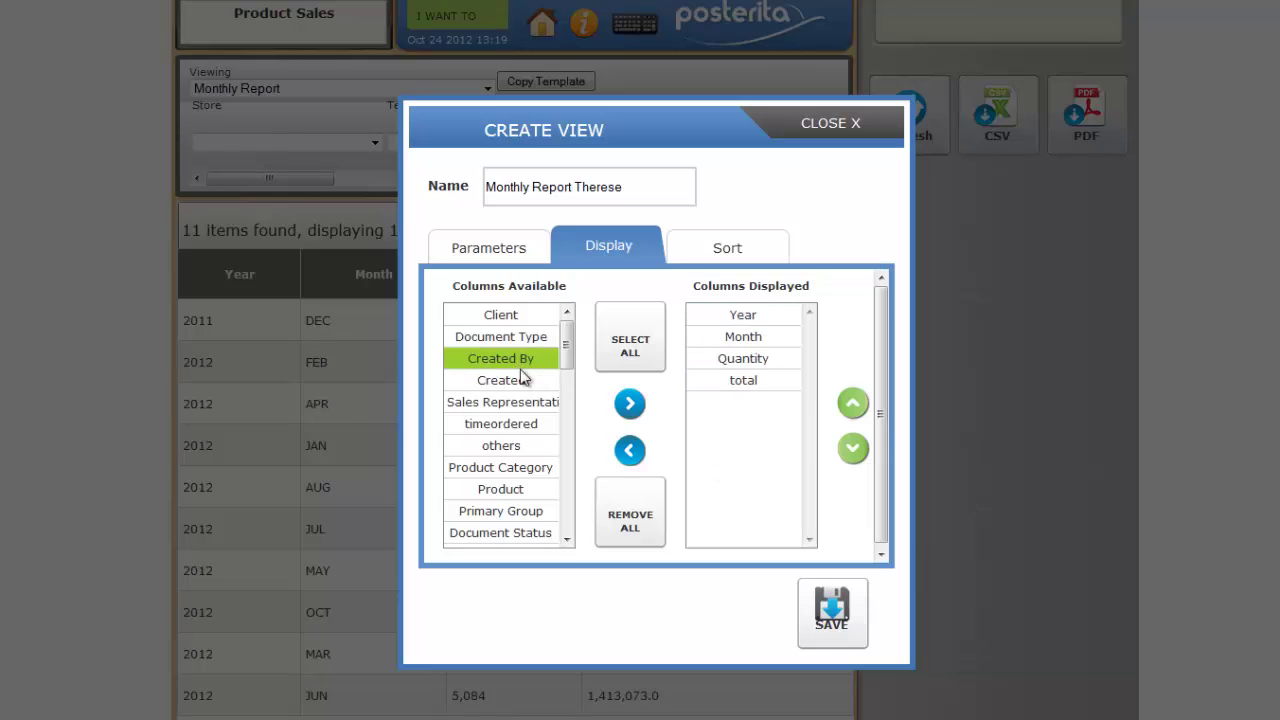
{"action": "left_click", "coordinate": [527, 404]}
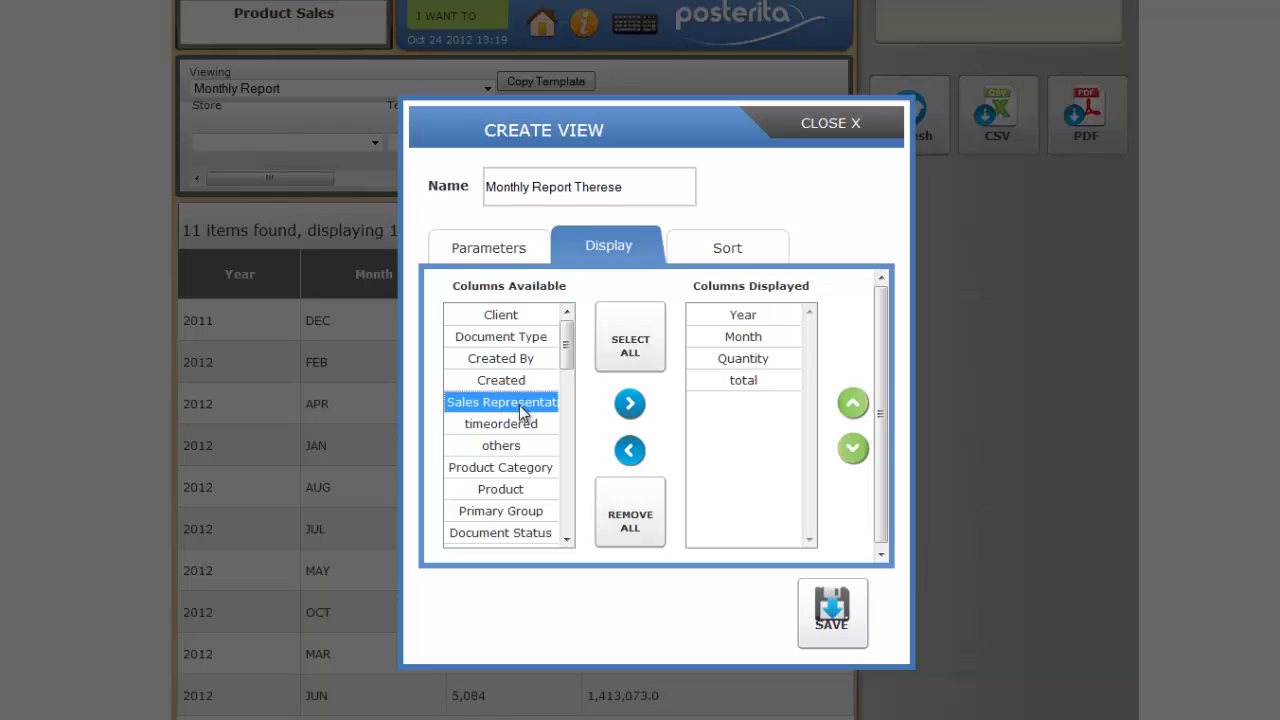
{"action": "left_click", "coordinate": [630, 404]}
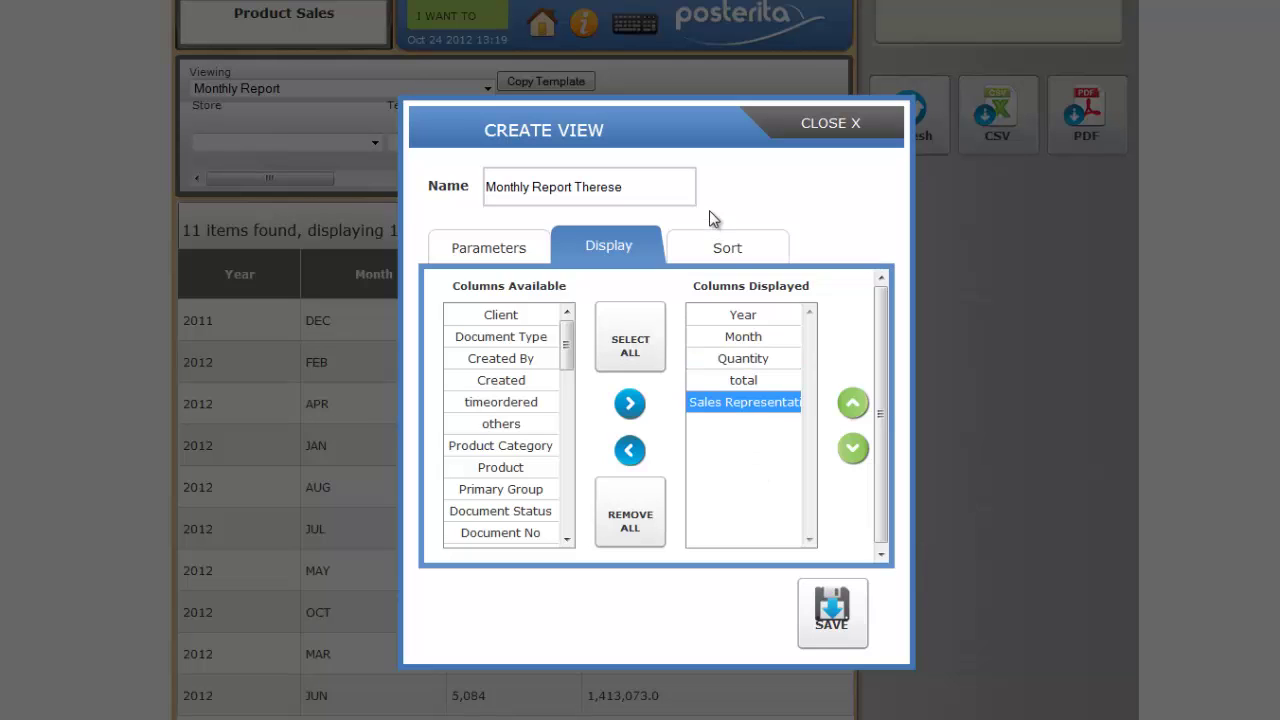
- Sort the new view by the Created column and save the view
{"action": "left_click", "coordinate": [722, 250]}
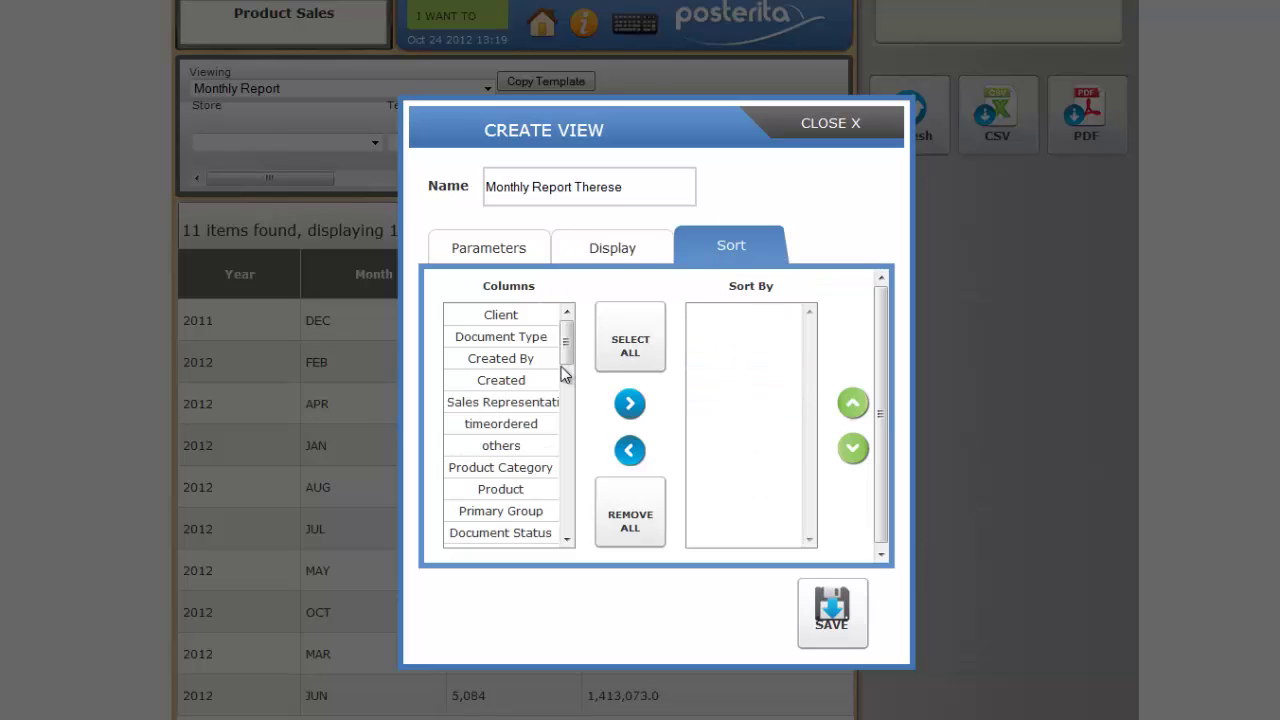
{"action": "left_click", "coordinate": [502, 324]}
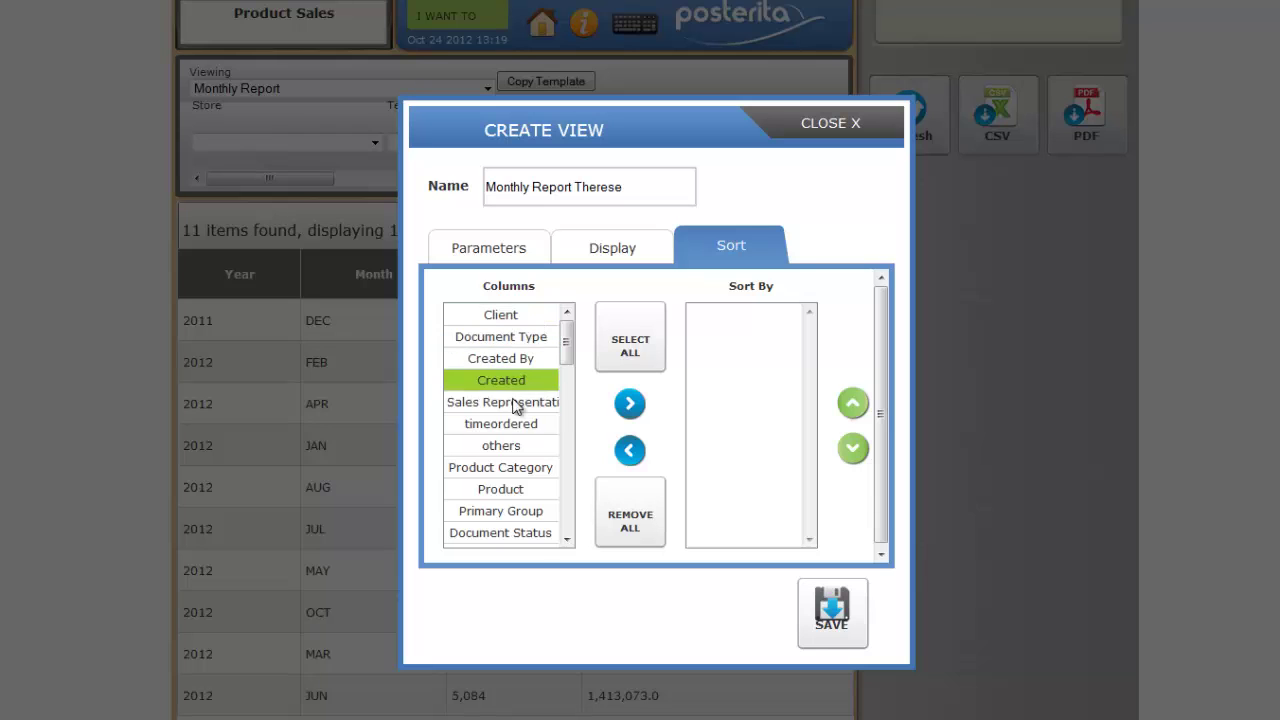
{"action": "left_click_drag", "start_coordinate": [566, 366], "coordinate": [537, 309]}
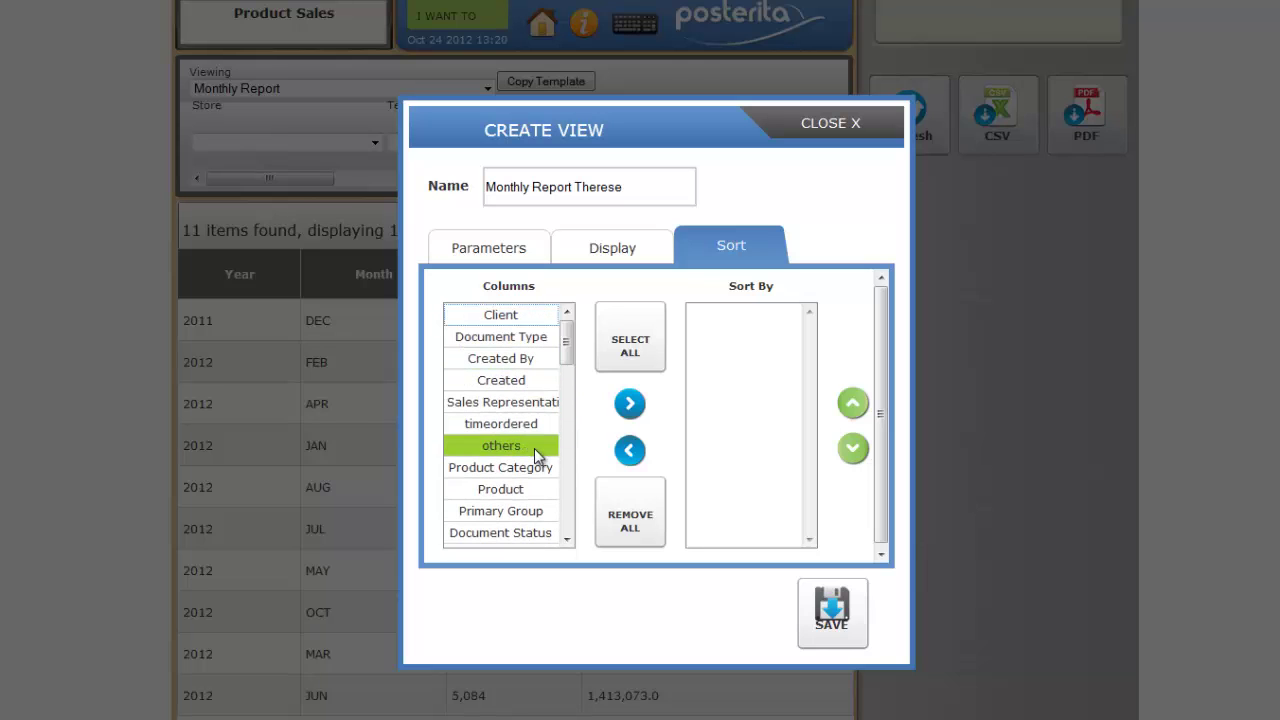
{"action": "left_click", "coordinate": [490, 381]}
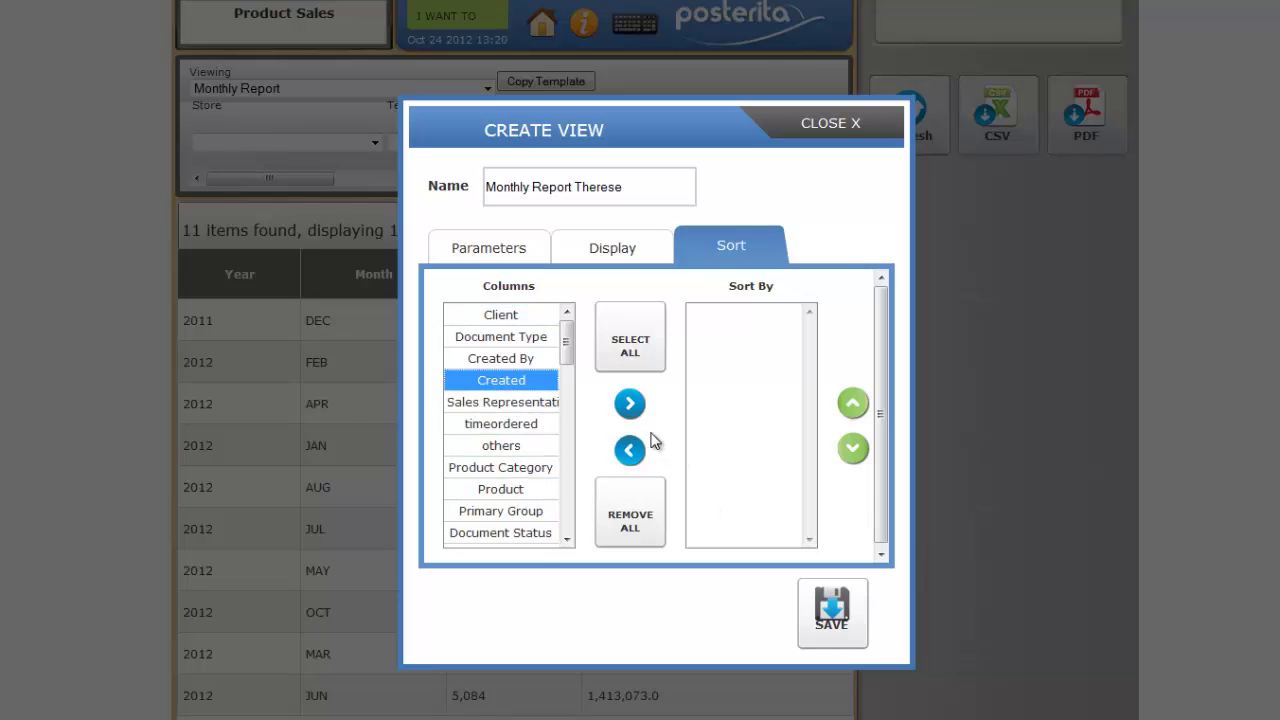
{"action": "left_click", "coordinate": [629, 403]}
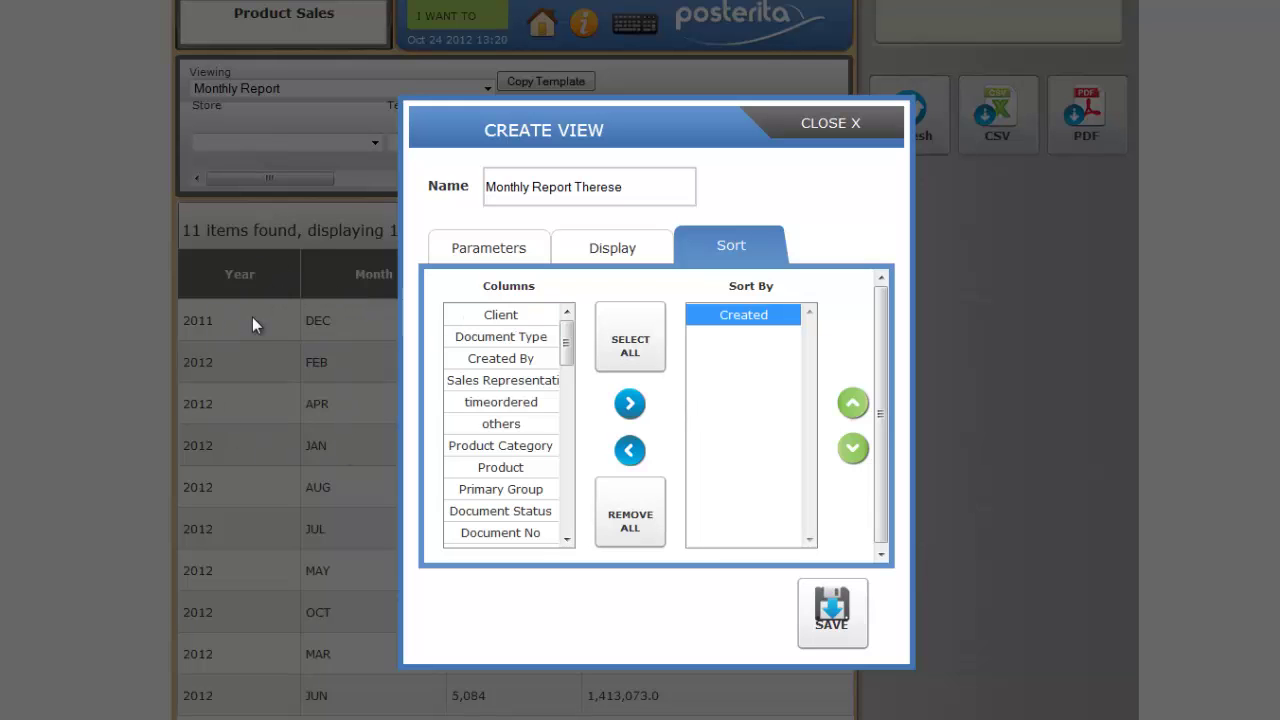
{"action": "left_click", "coordinate": [848, 612]}
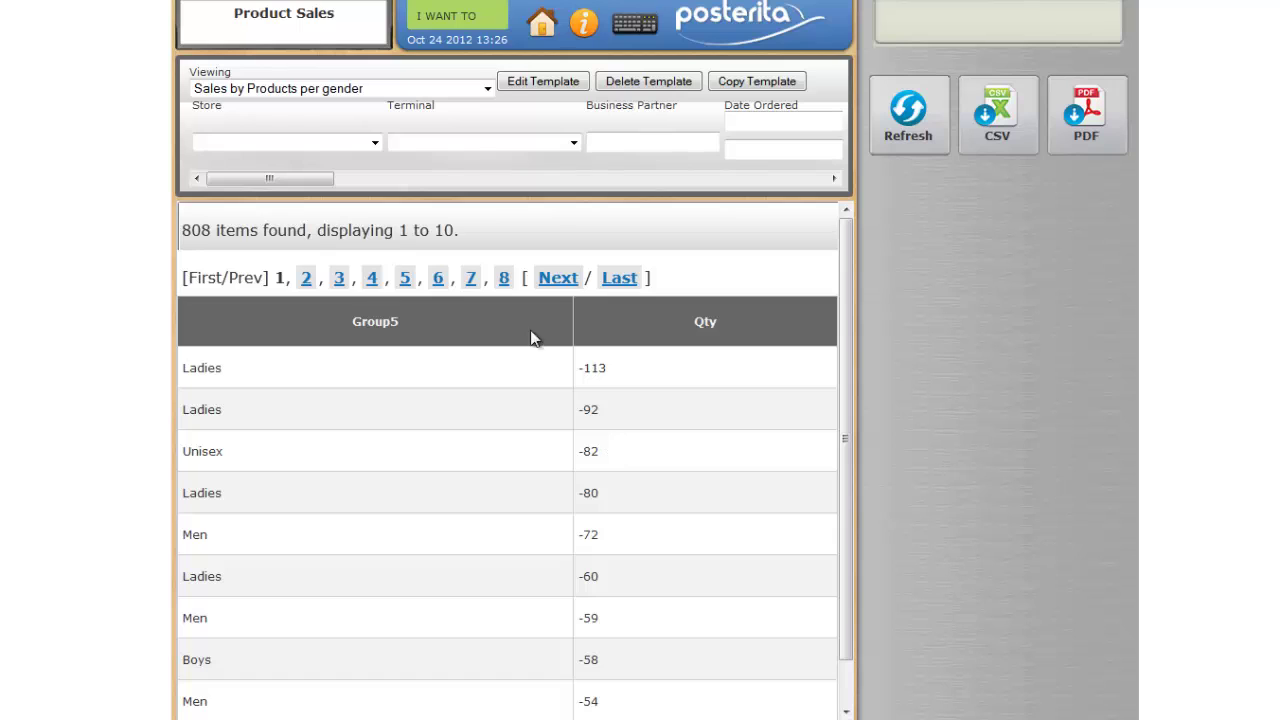
- Edit the Sales by Products per gender template to display the total column as well, and save it
{"action": "left_click", "coordinate": [548, 88]}
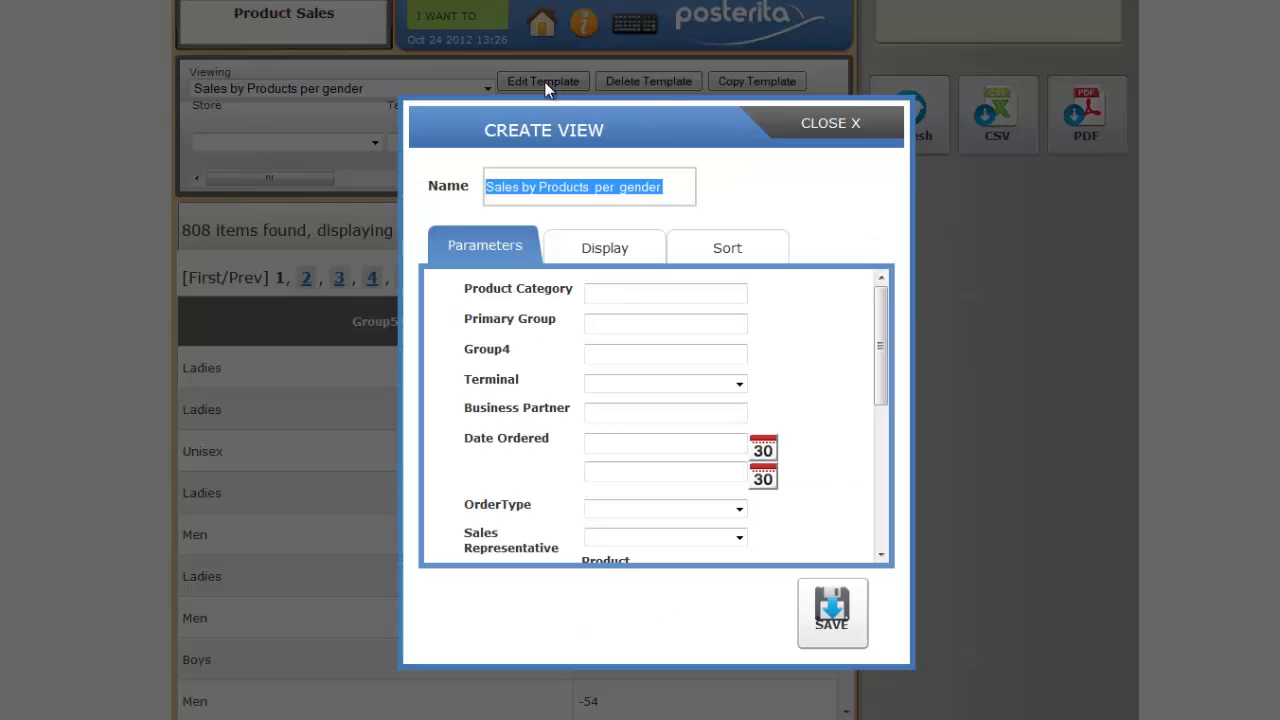
{"action": "left_click", "coordinate": [632, 251]}
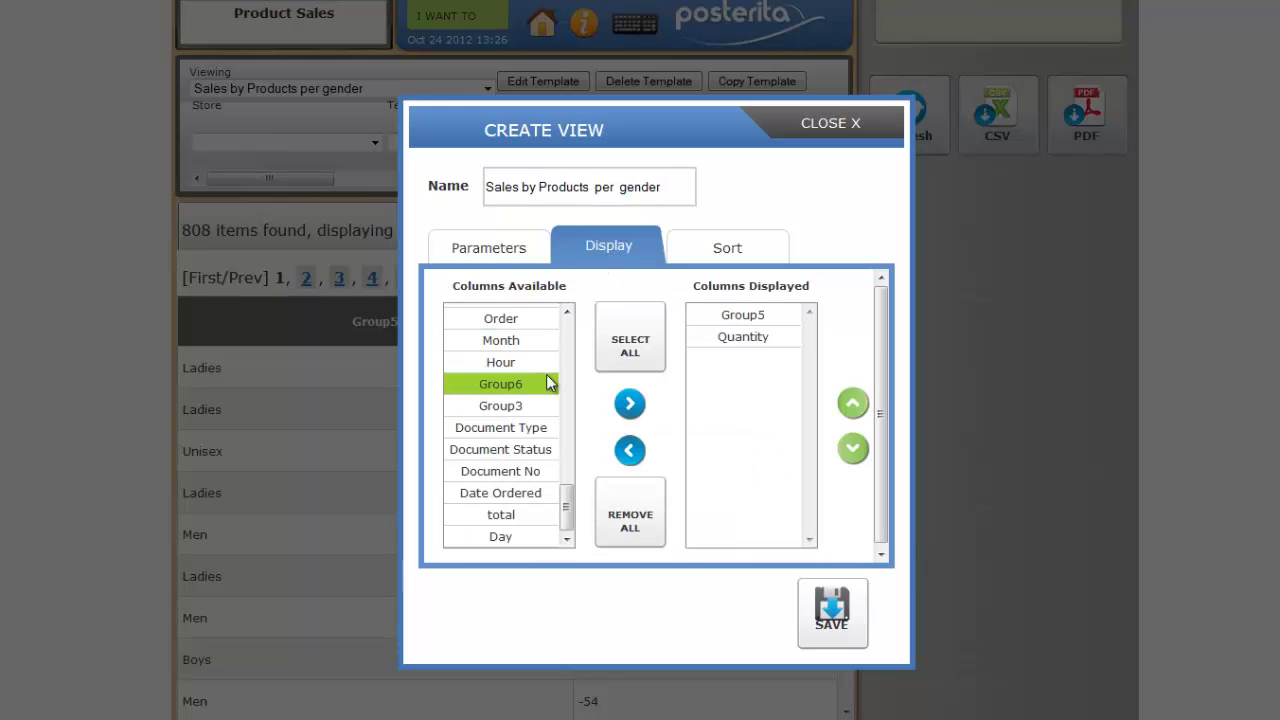
{"action": "left_click", "coordinate": [514, 520]}
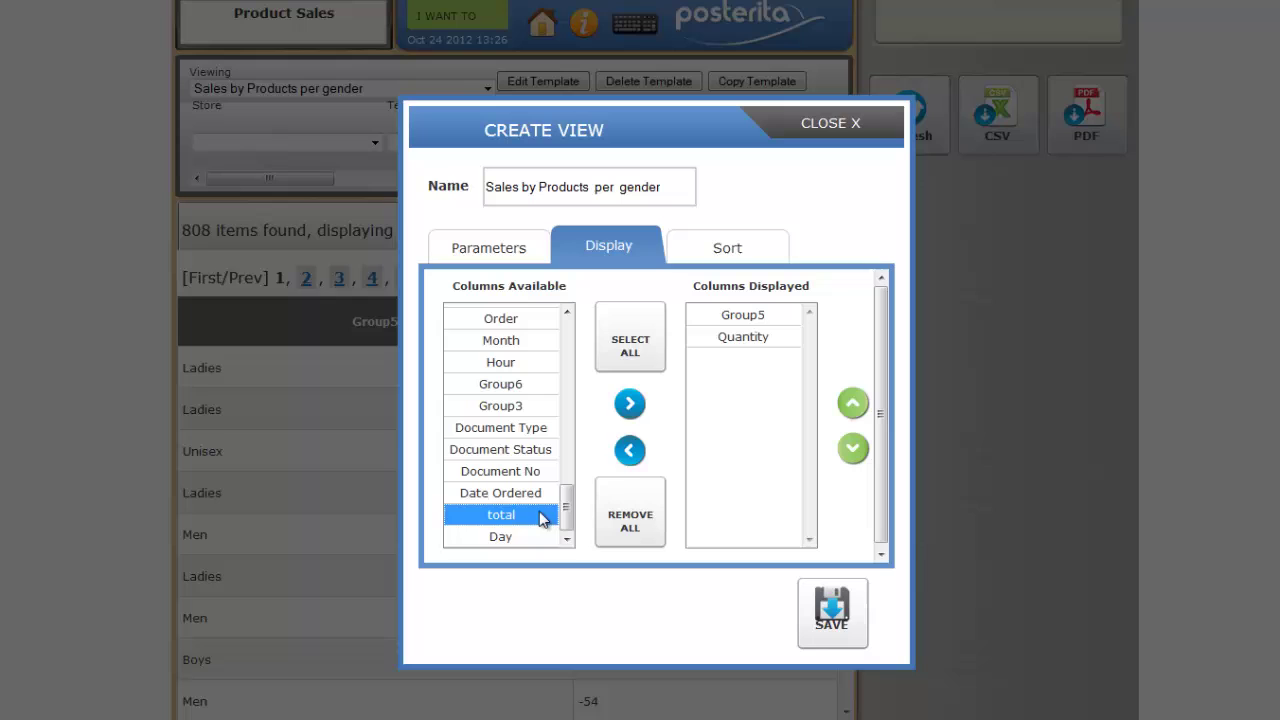
{"action": "left_click", "coordinate": [629, 404]}
{"action": "left_click", "coordinate": [834, 610]}
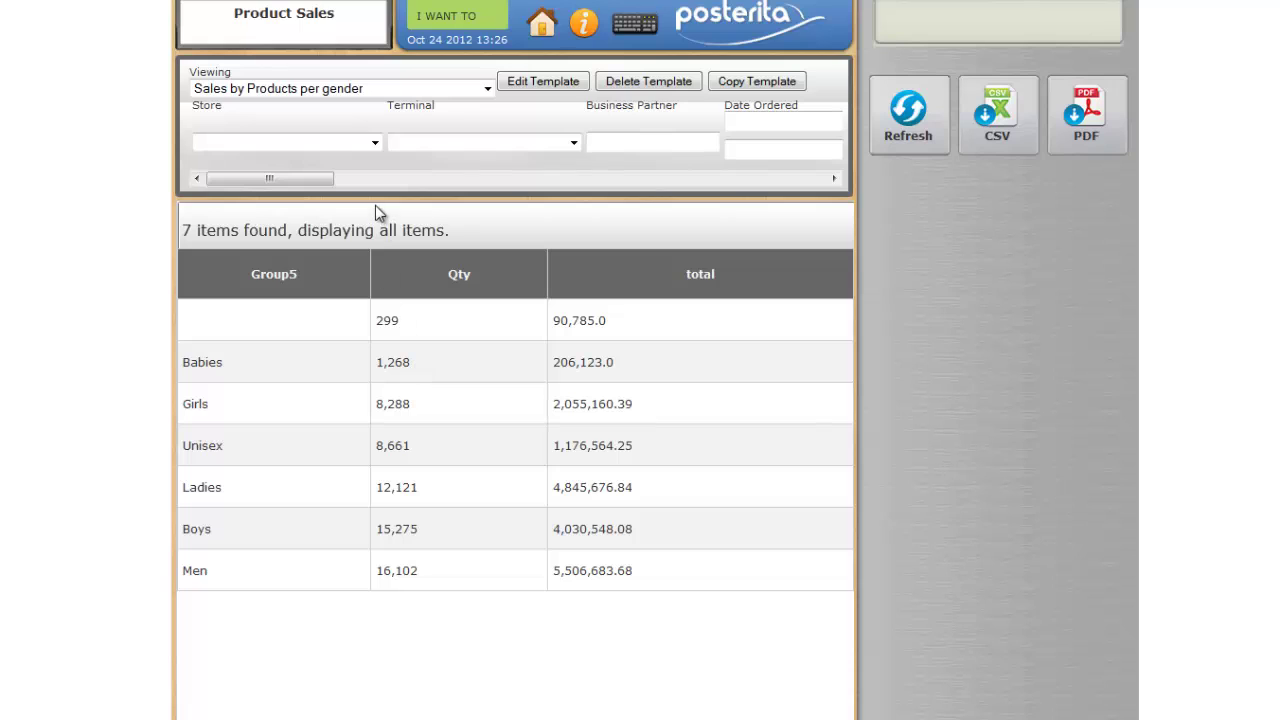
- Filter the Sales by Products per gender report to the CITADEL Bagatelle store and check the available terminals
{"action": "left_click", "coordinate": [377, 143]}
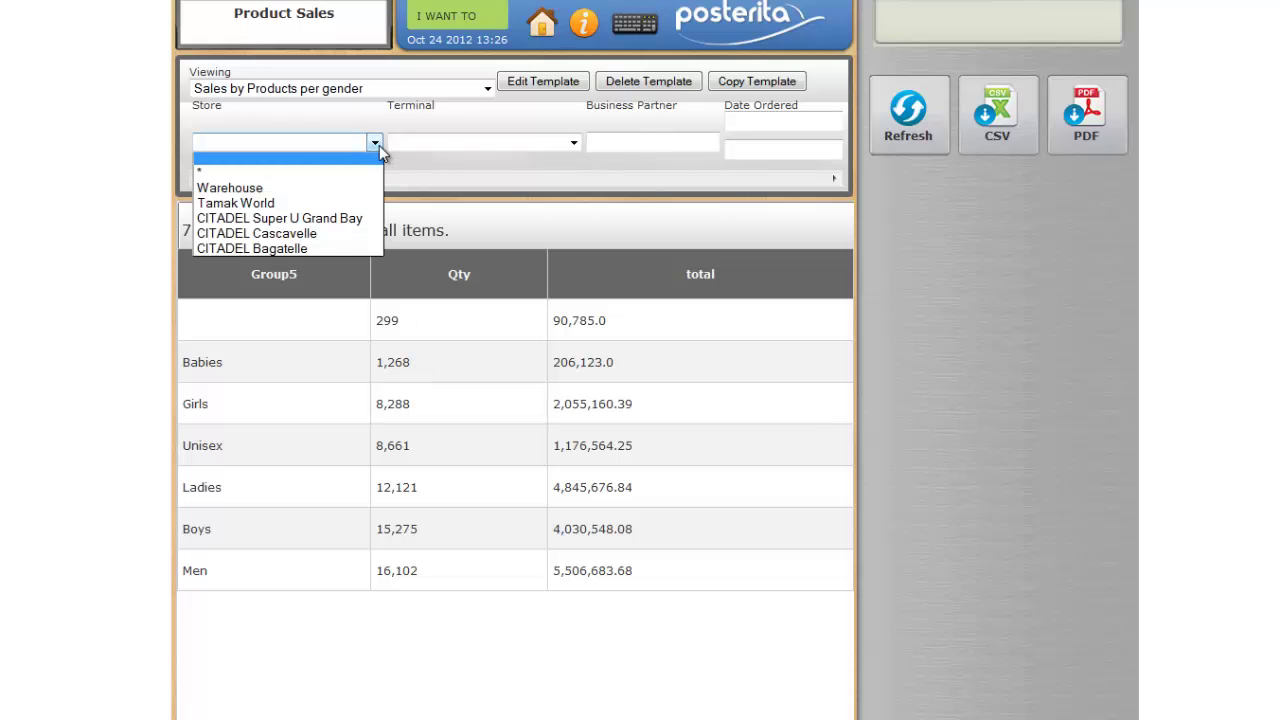
{"action": "left_click", "coordinate": [262, 248]}
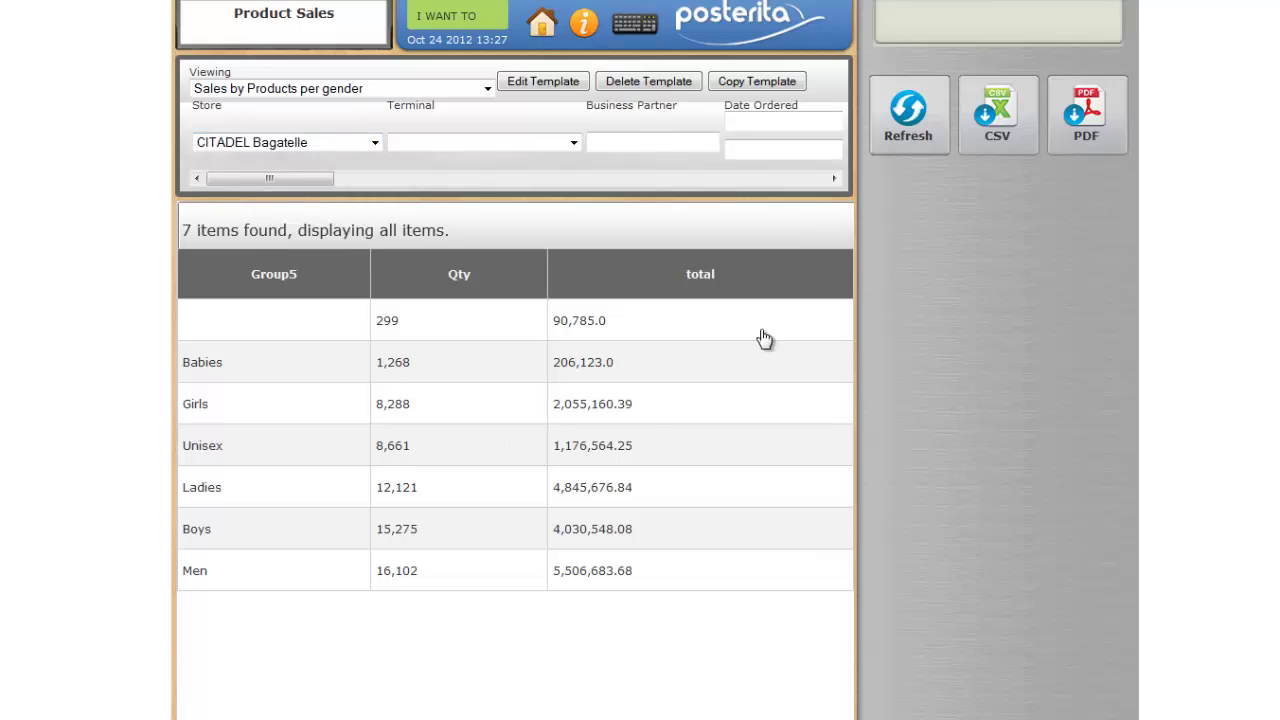
{"action": "left_click", "coordinate": [906, 118]}
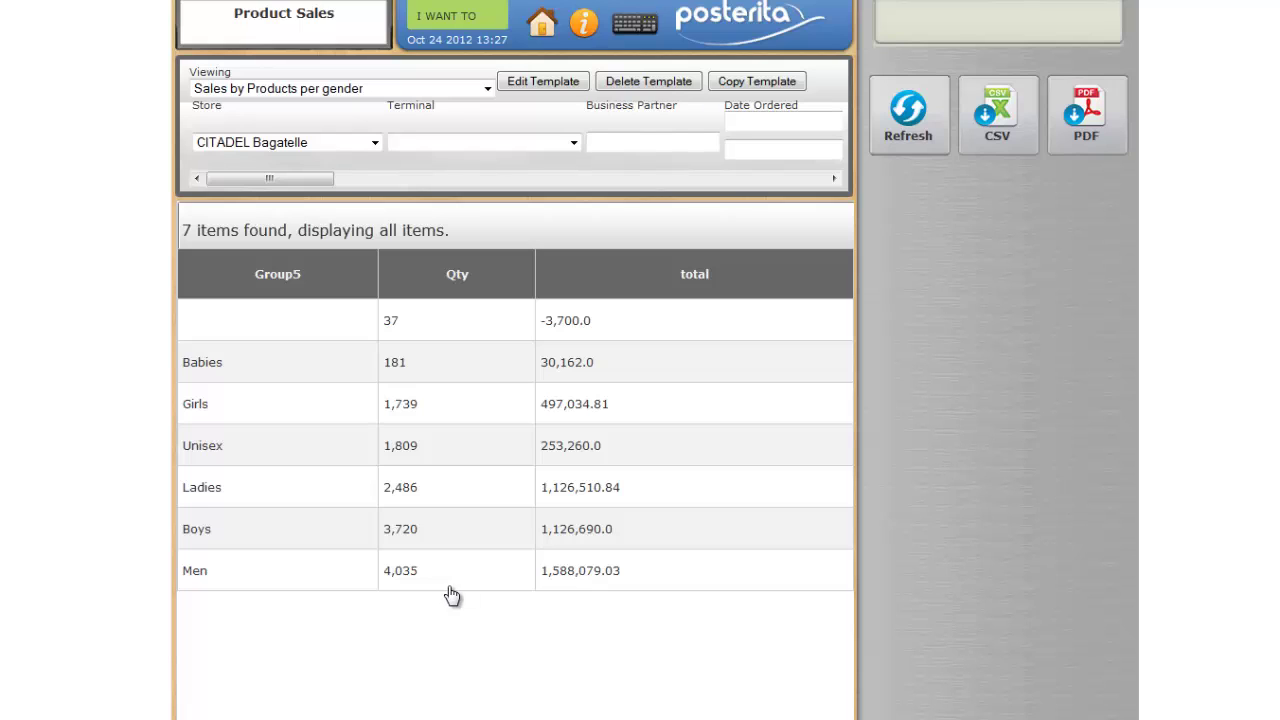
{"action": "left_click", "coordinate": [572, 143]}
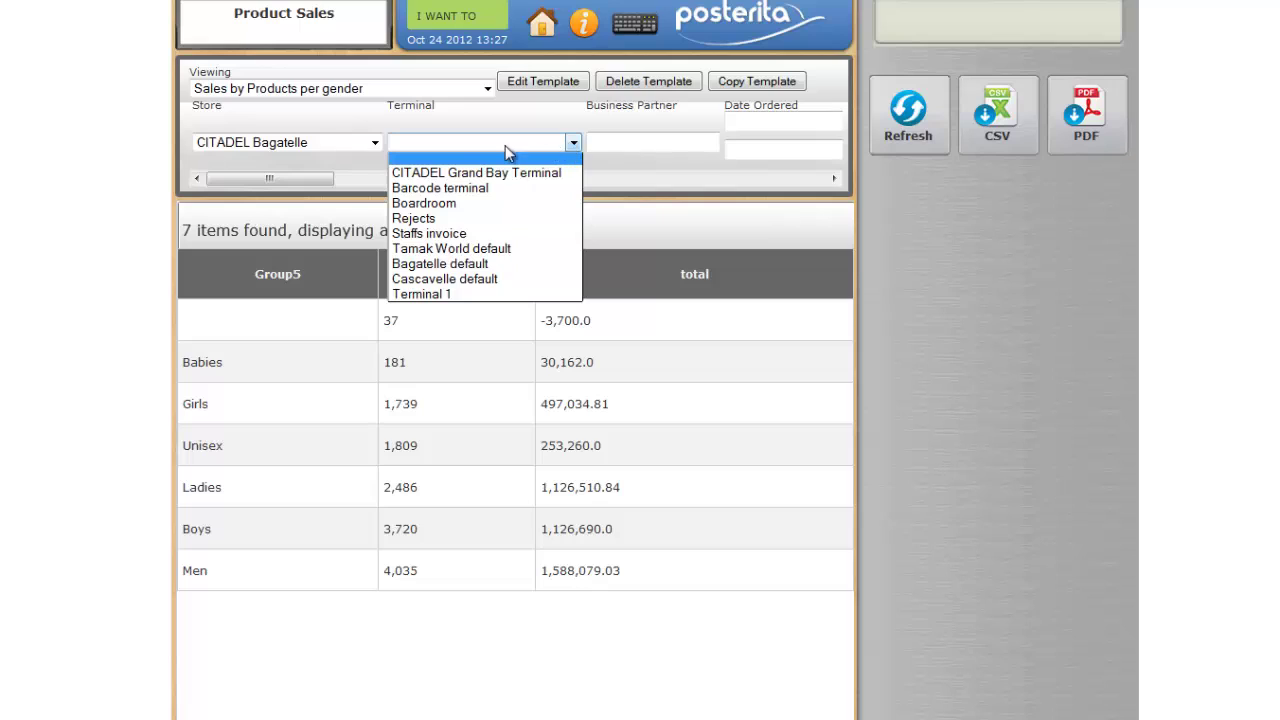
{"action": "left_click", "coordinate": [571, 143]}
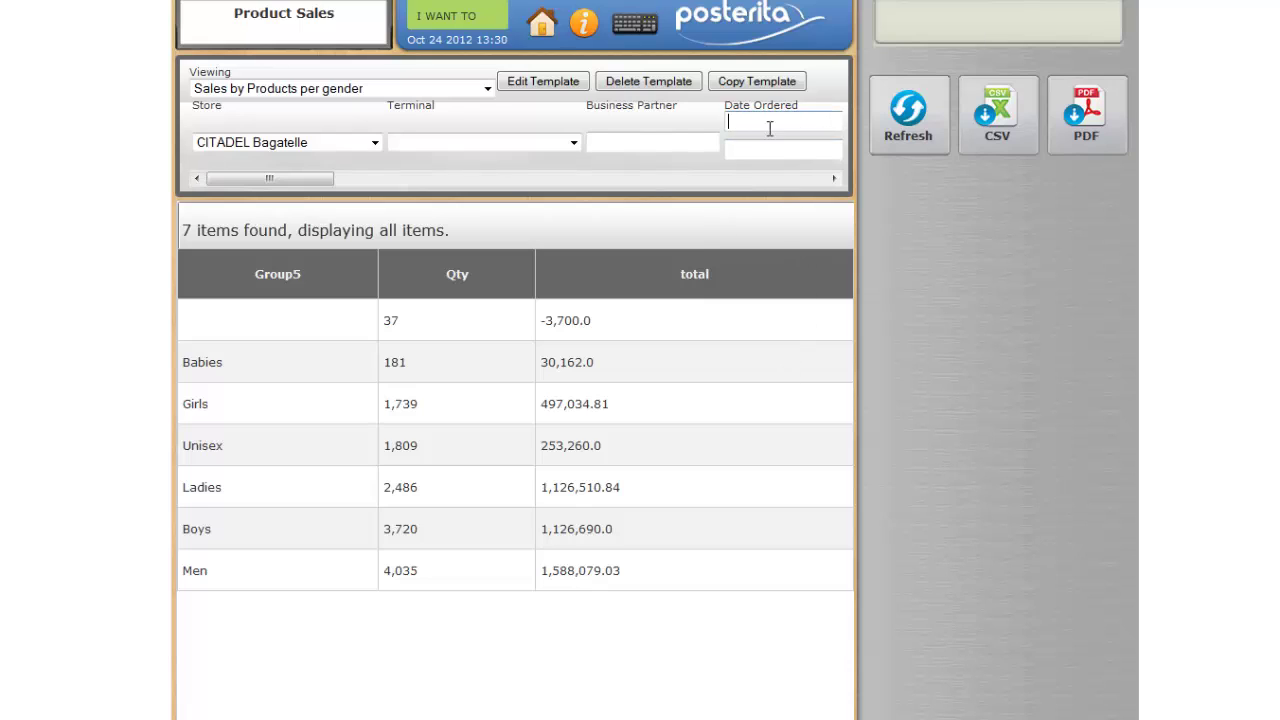
- Set the start of the report's Date Ordered range to 2012-08-01
{"action": "left_click", "coordinate": [834, 179]}
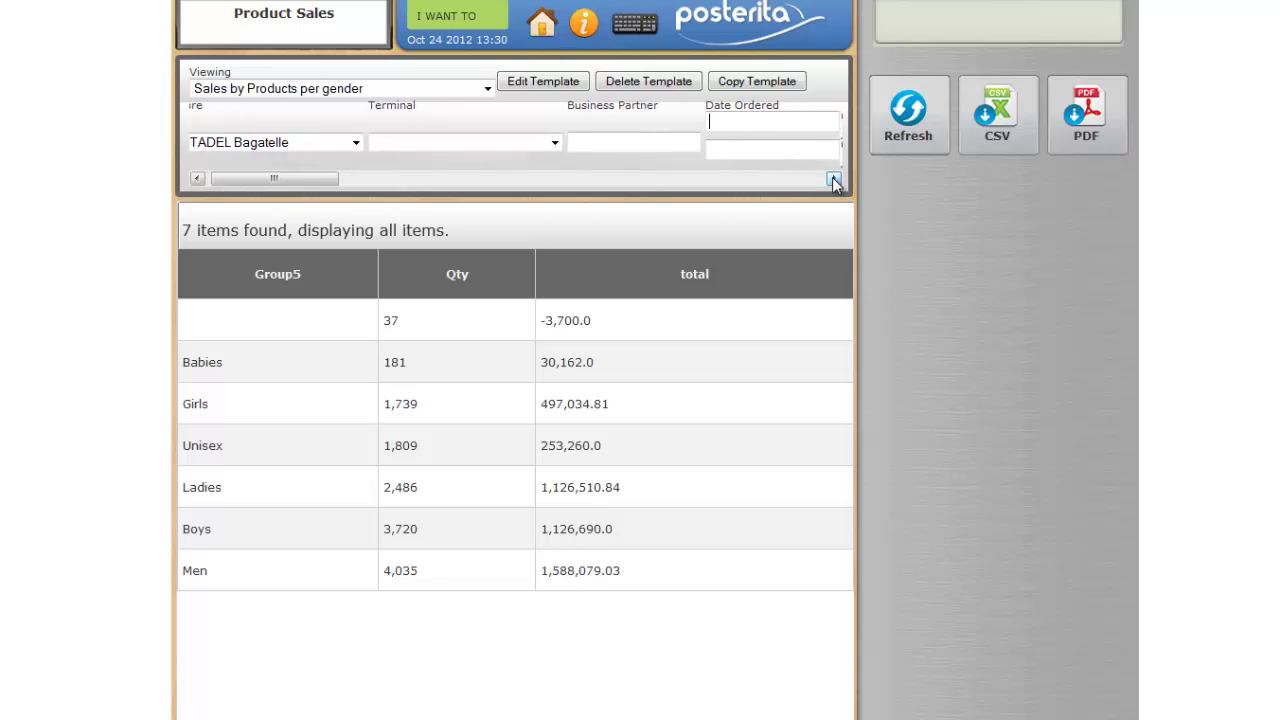
{"action": "left_click", "coordinate": [834, 181]}
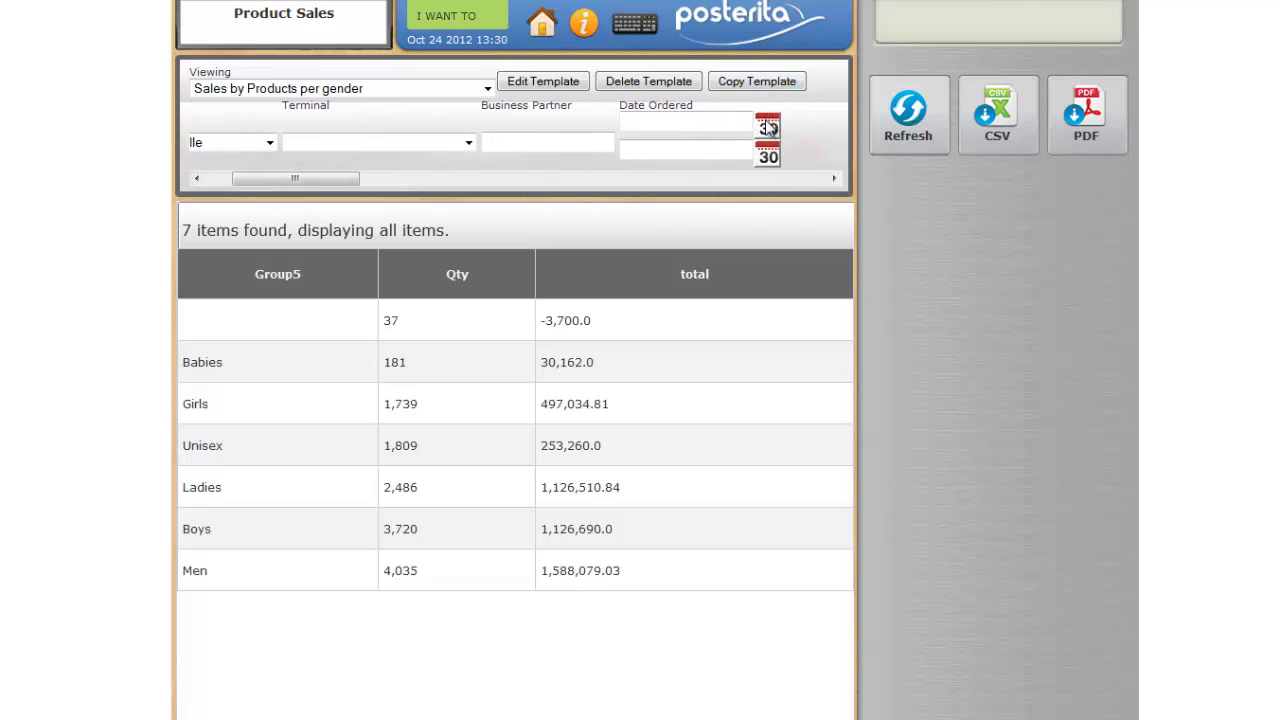
{"action": "left_click", "coordinate": [767, 127]}
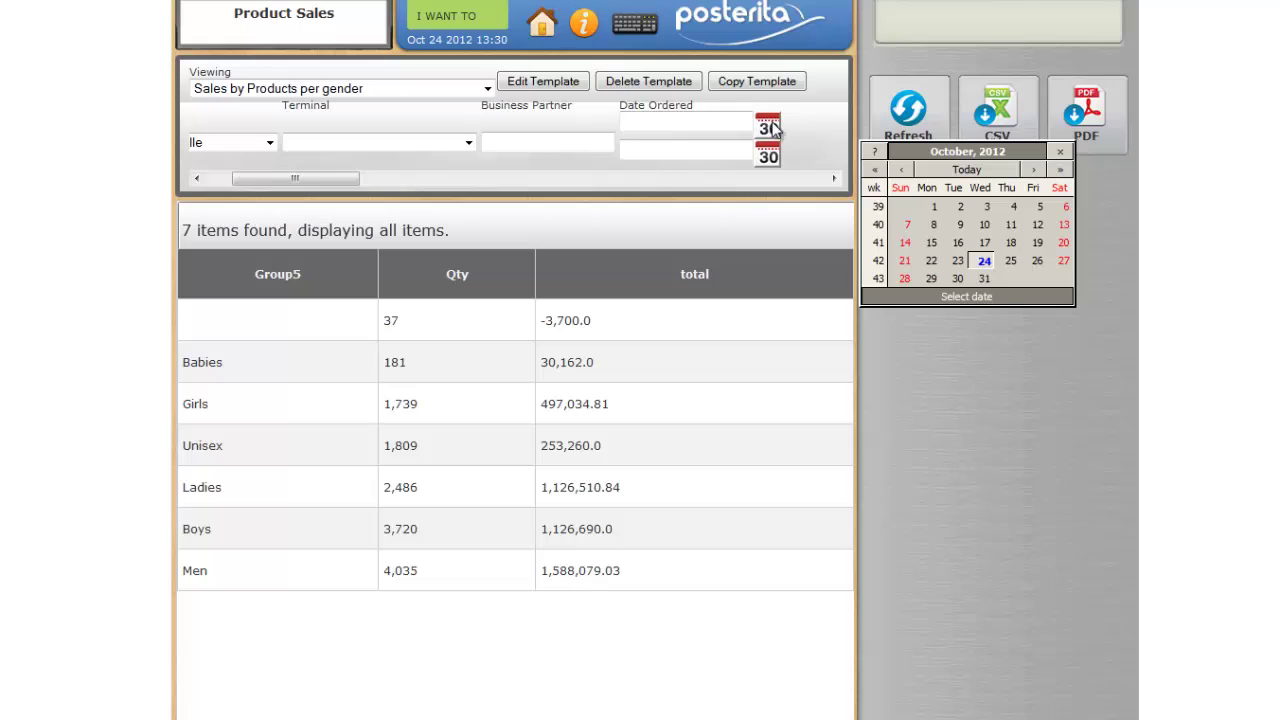
{"action": "left_click", "coordinate": [901, 172]}
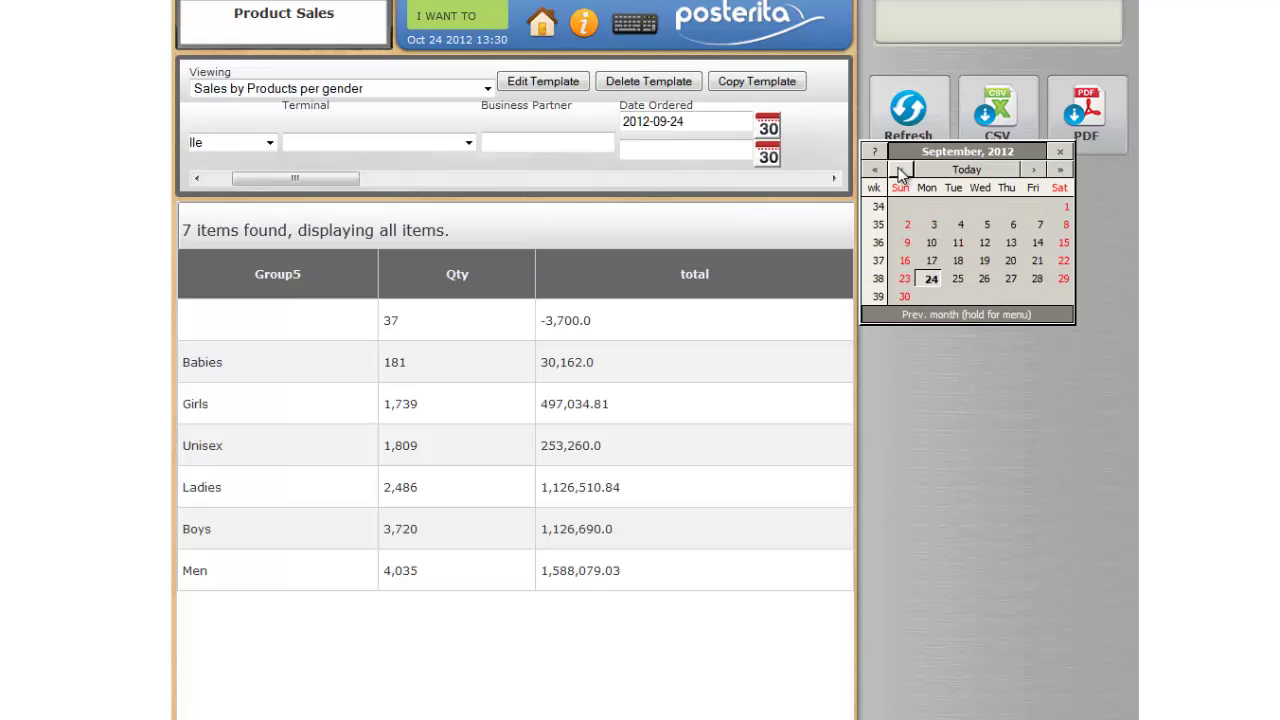
{"action": "left_click", "coordinate": [901, 172]}
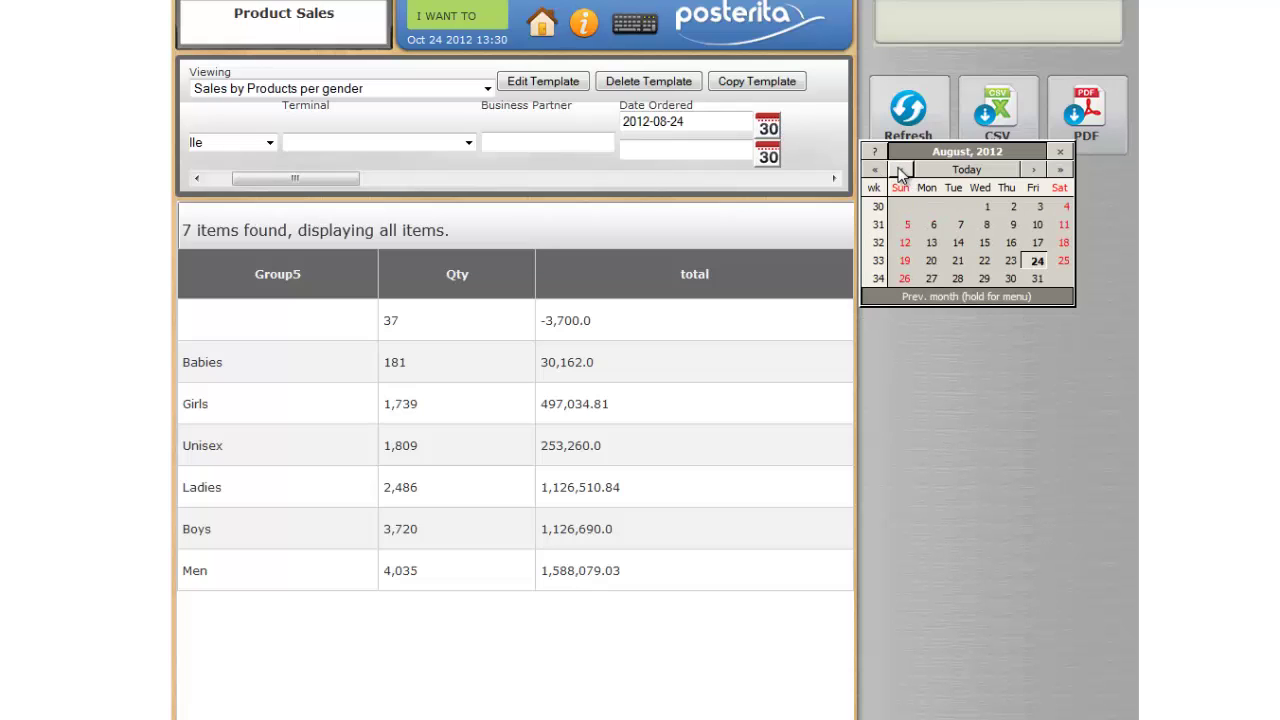
{"action": "left_click", "coordinate": [987, 207]}
- Set the end of the Date Ordered range to 2012-10-24 and refresh the report
{"action": "left_click", "coordinate": [760, 158]}
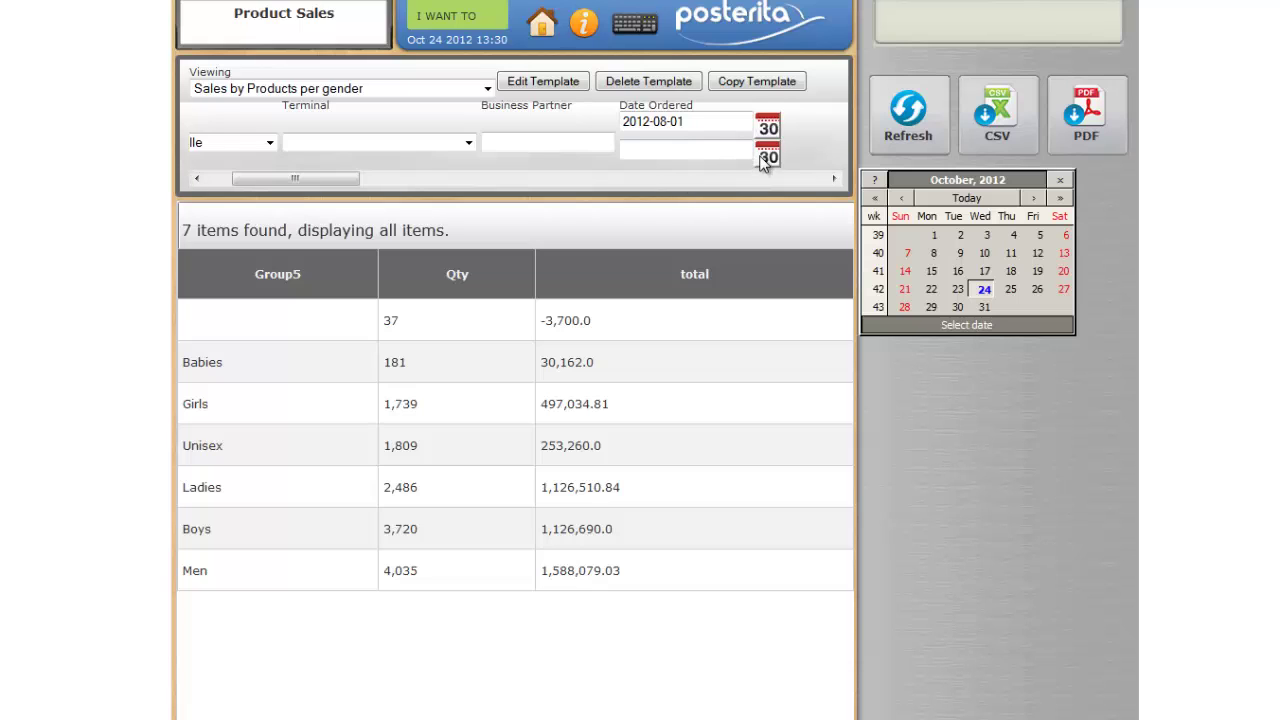
{"action": "left_click", "coordinate": [998, 289]}
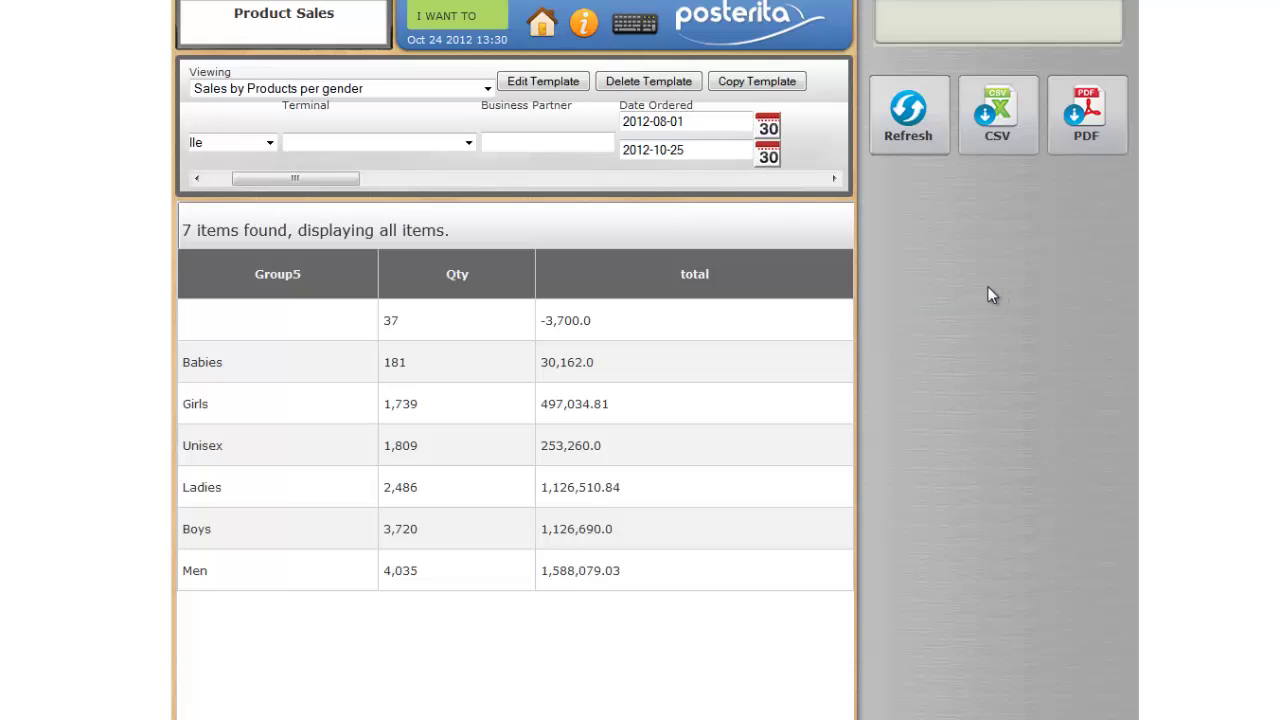
{"action": "left_click", "coordinate": [768, 158]}
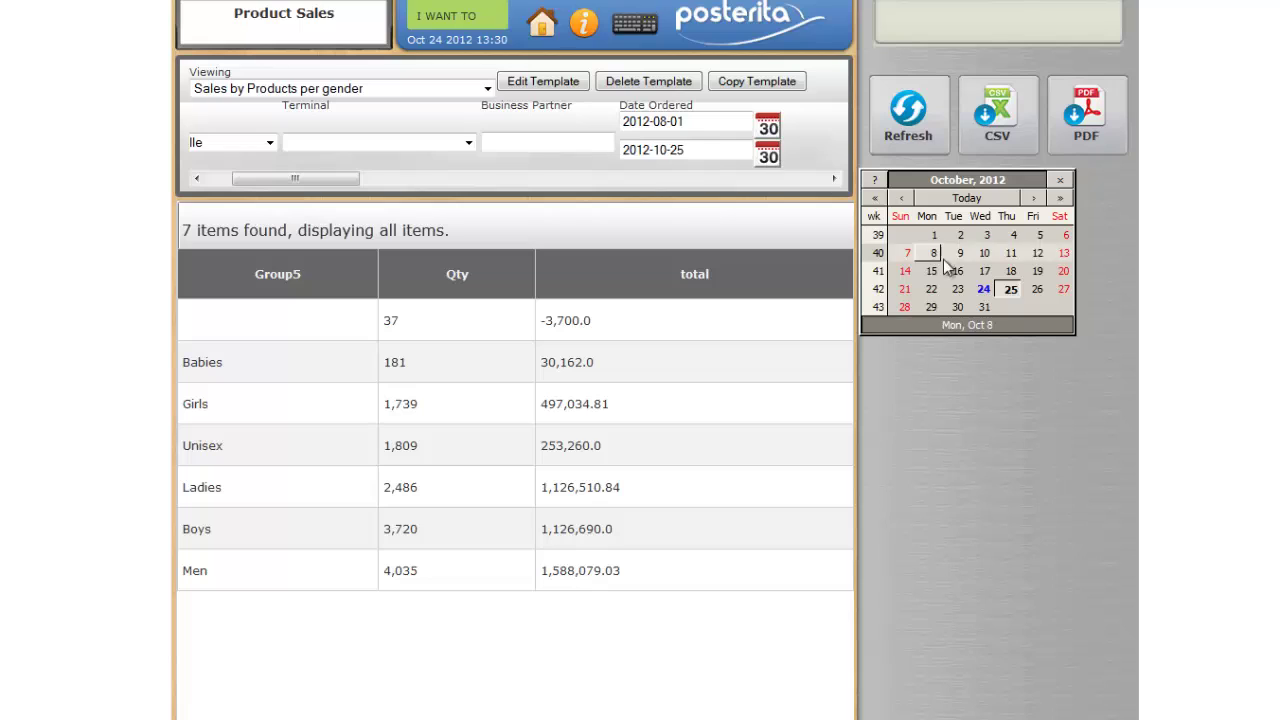
{"action": "left_click", "coordinate": [984, 289]}
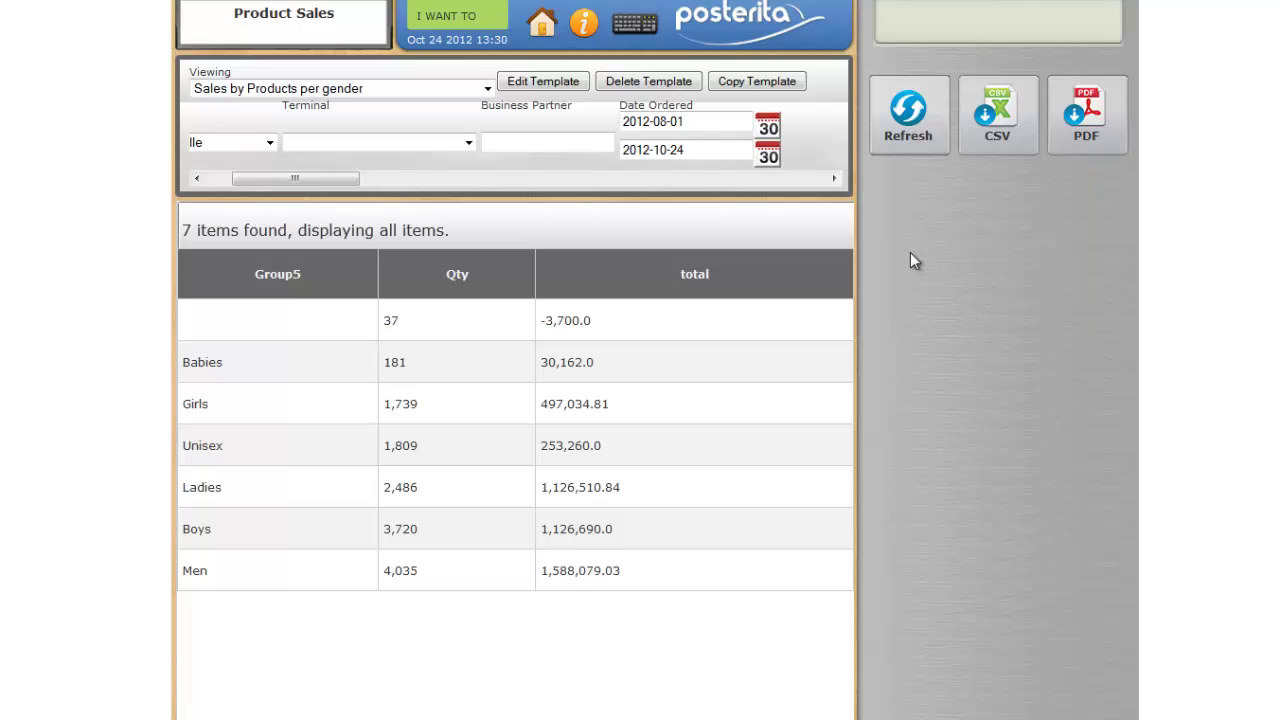
{"action": "left_click", "coordinate": [913, 120]}
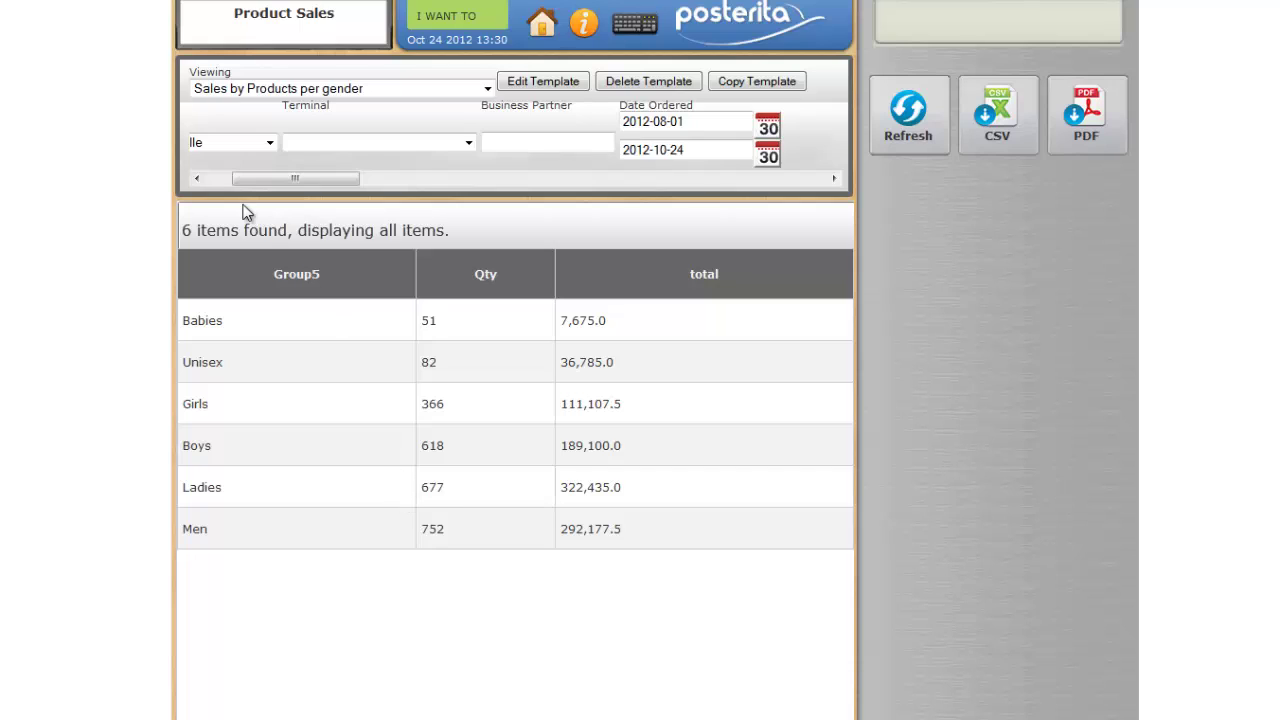
- Filter the report by the first employee in the Sales Representative list and refresh the results
{"action": "left_click_drag", "start_coordinate": [277, 178], "coordinate": [250, 178]}
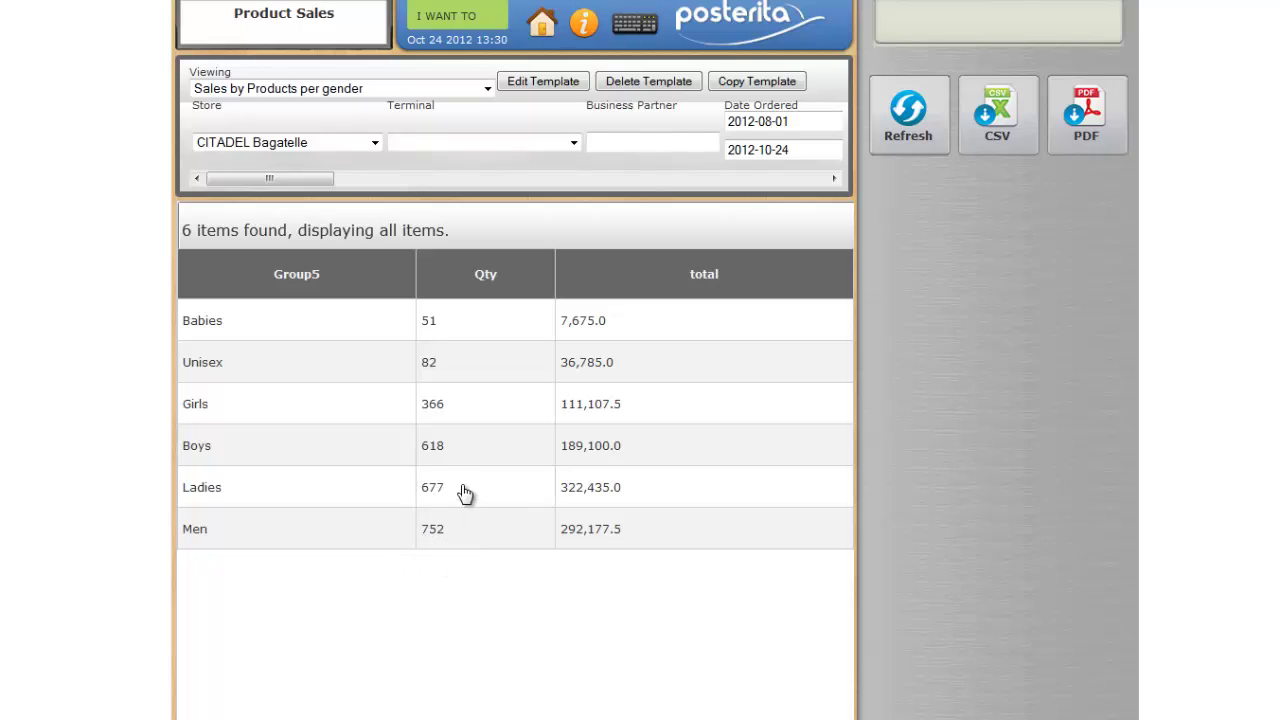
{"action": "left_click_drag", "start_coordinate": [328, 182], "coordinate": [421, 196]}
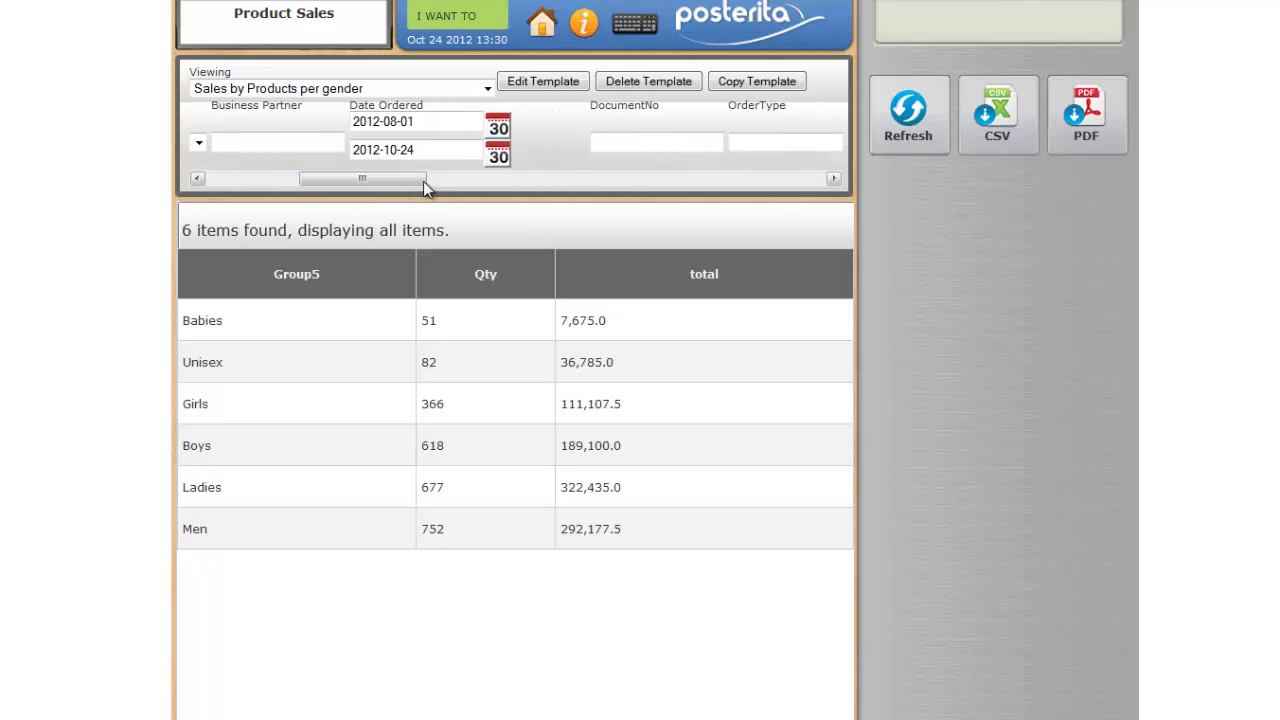
{"action": "left_click_drag", "start_coordinate": [401, 177], "coordinate": [549, 189]}
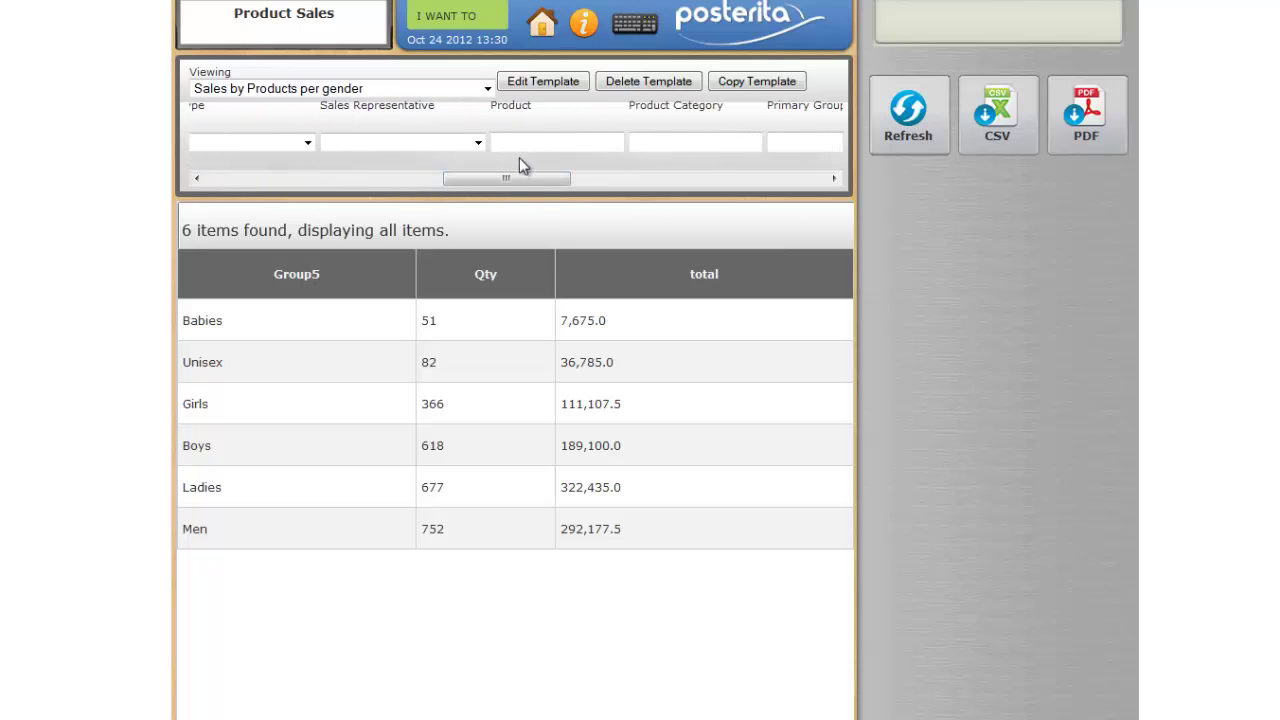
{"action": "left_click", "coordinate": [479, 143]}
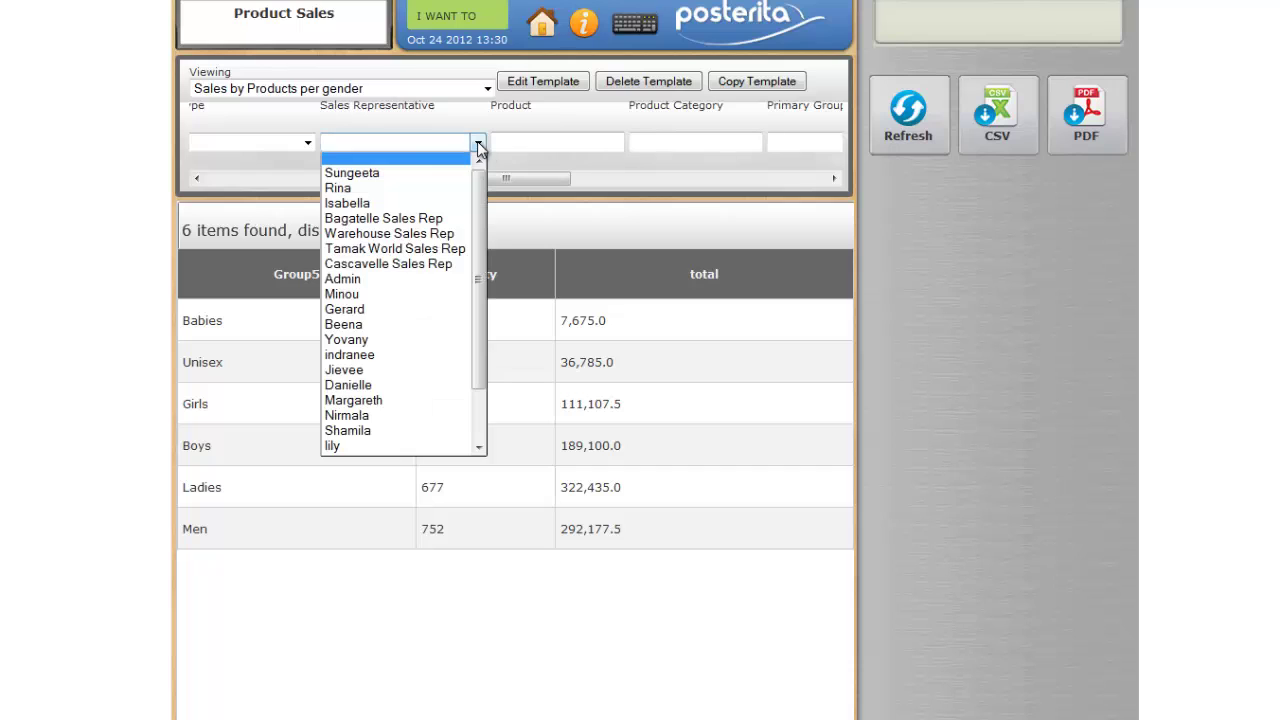
{"action": "left_click", "coordinate": [393, 175]}
{"action": "left_click", "coordinate": [893, 150]}
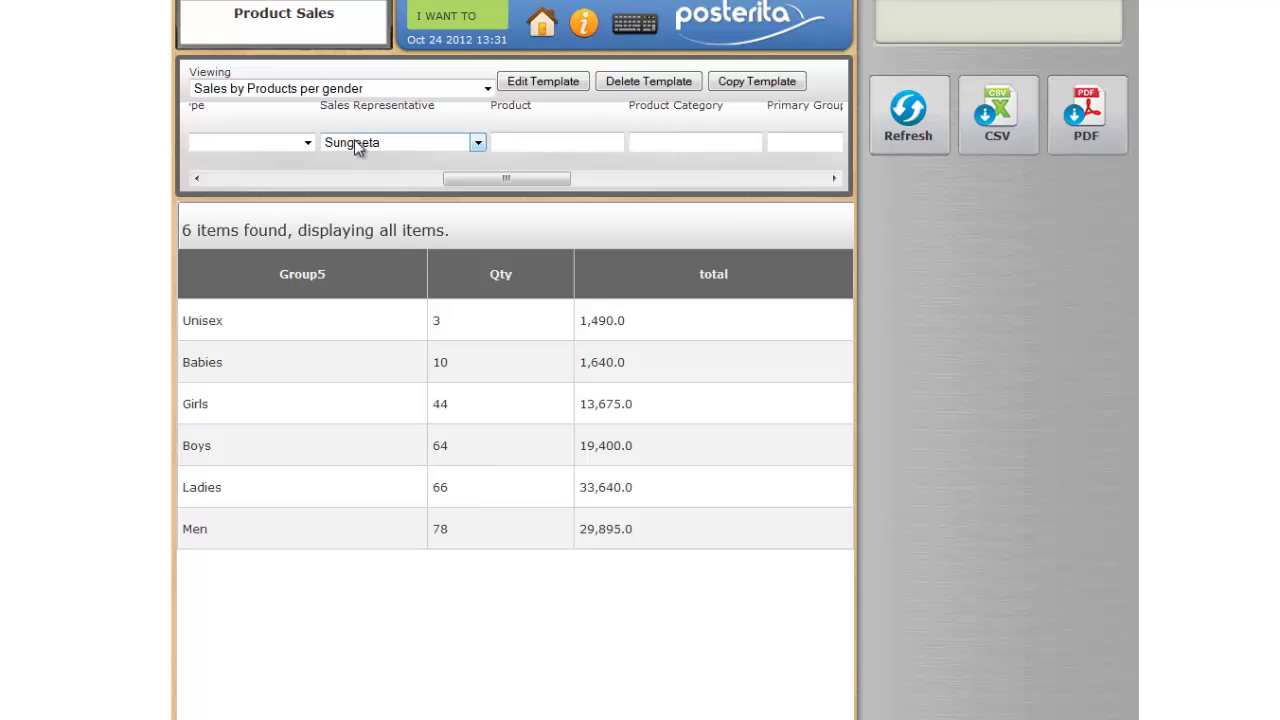
- Switch the Product Sales report to the Size Sales template
{"action": "left_click_drag", "start_coordinate": [455, 180], "coordinate": [322, 180]}
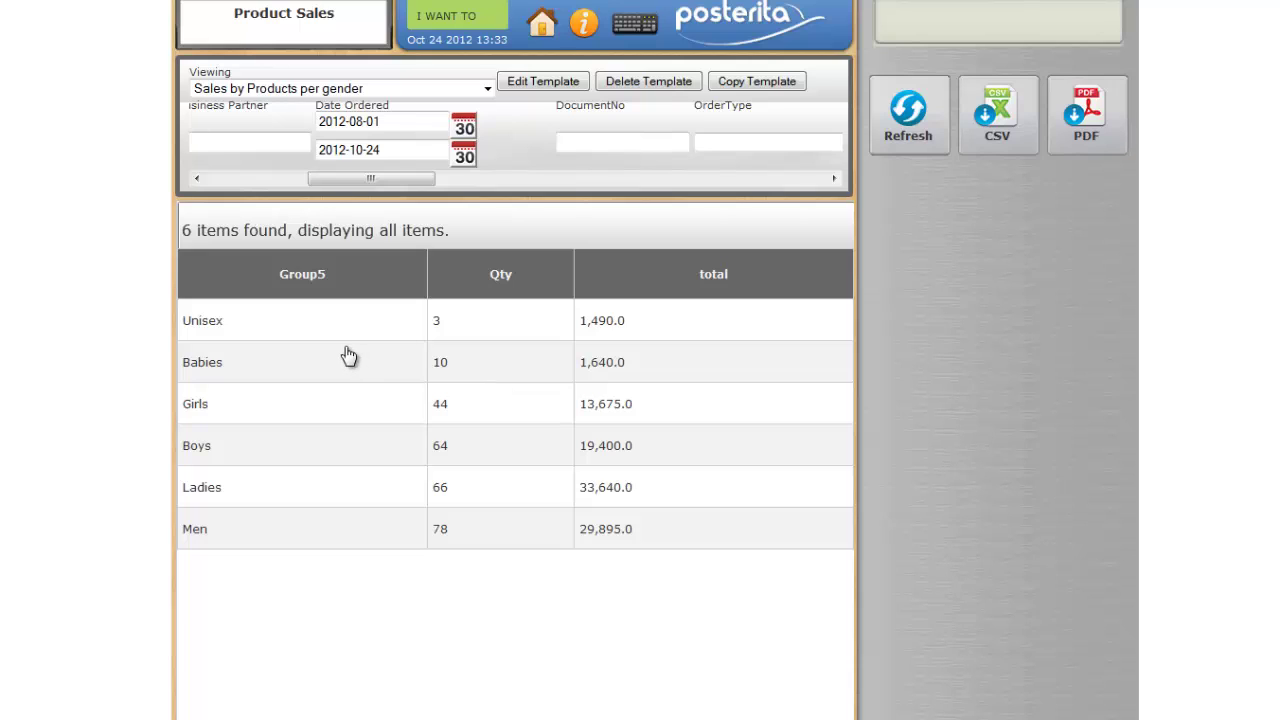
{"action": "left_click", "coordinate": [487, 89]}
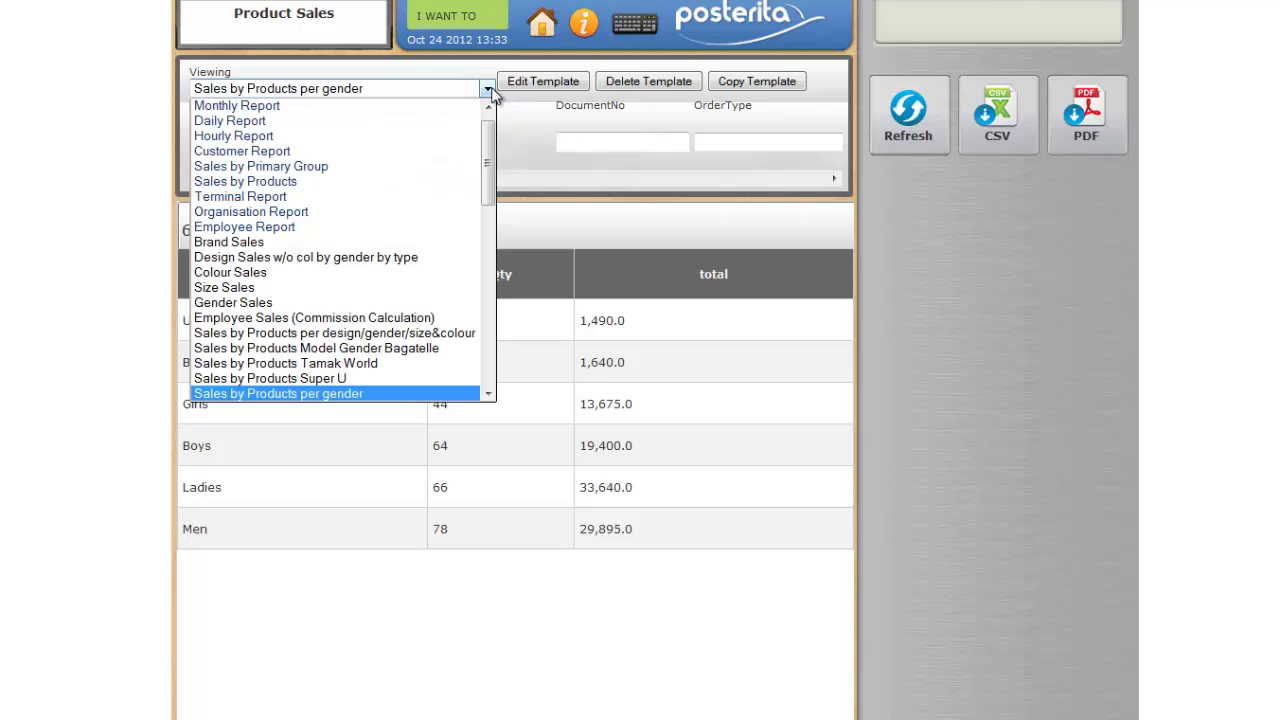
{"action": "left_click", "coordinate": [258, 289]}
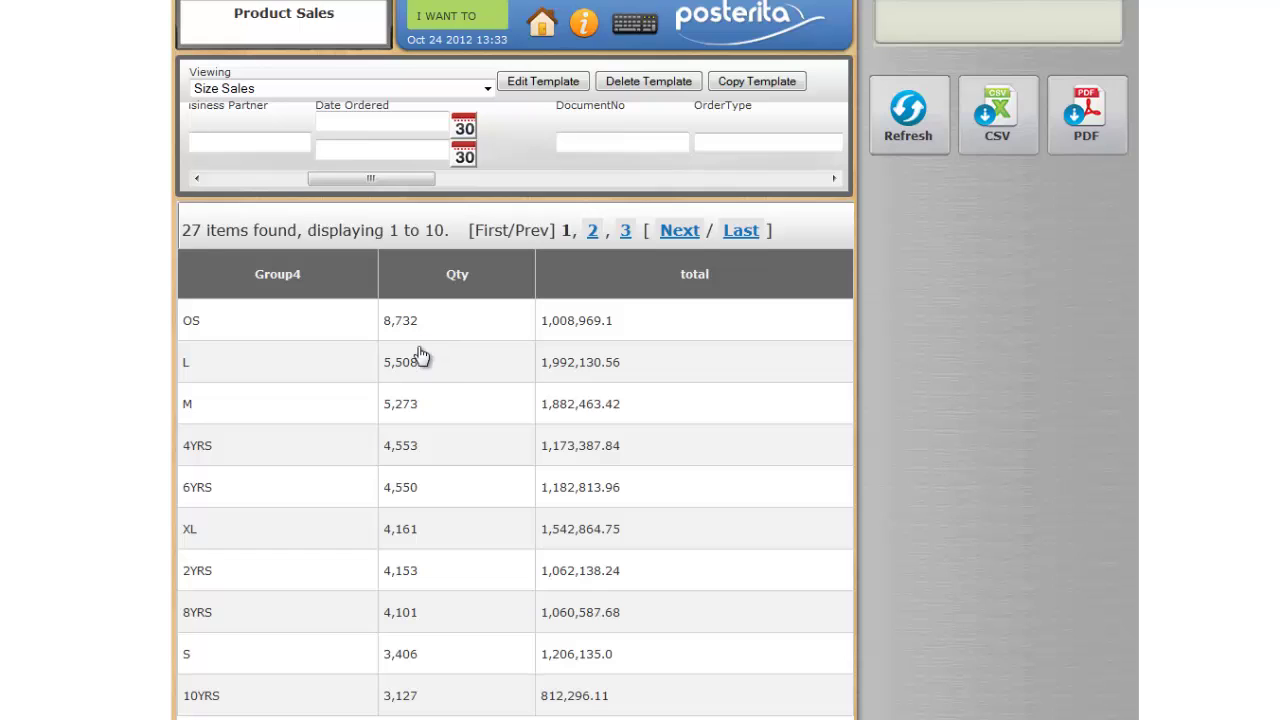
- Open the Gross Profit report and display its Gross Profit per model type template
{"action": "left_click", "coordinate": [625, 232]}
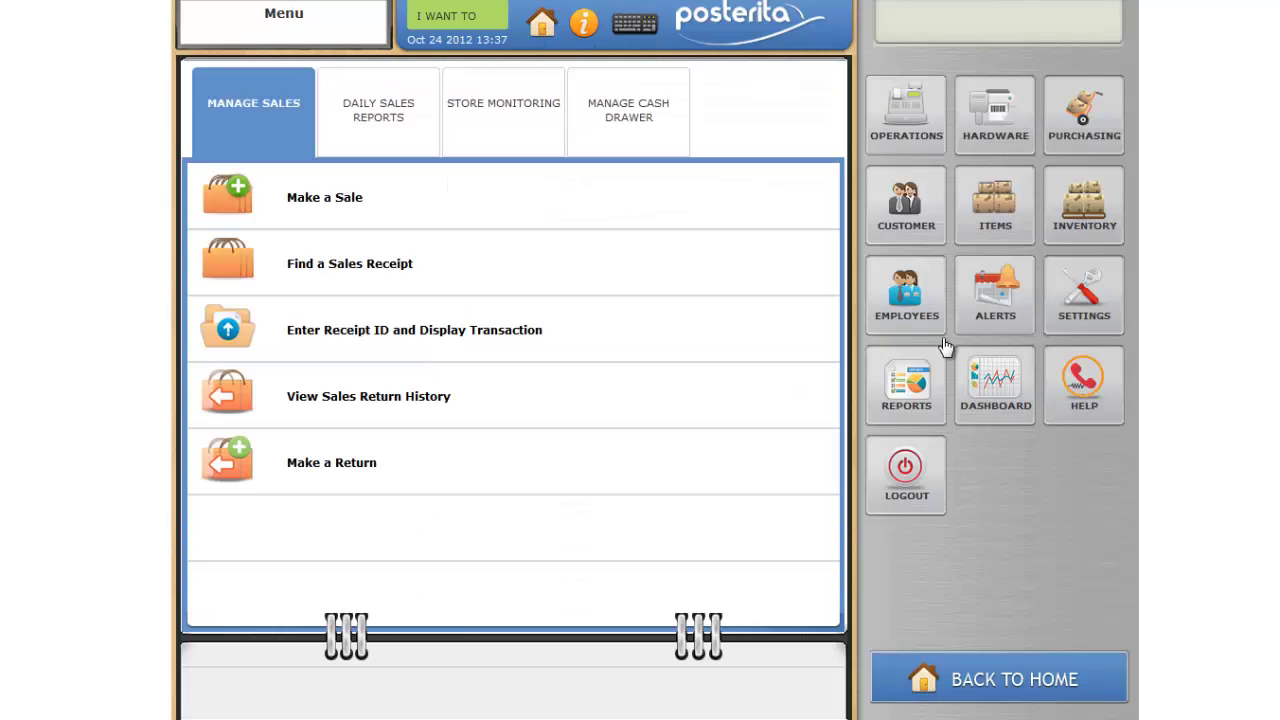
{"action": "left_click", "coordinate": [907, 385]}
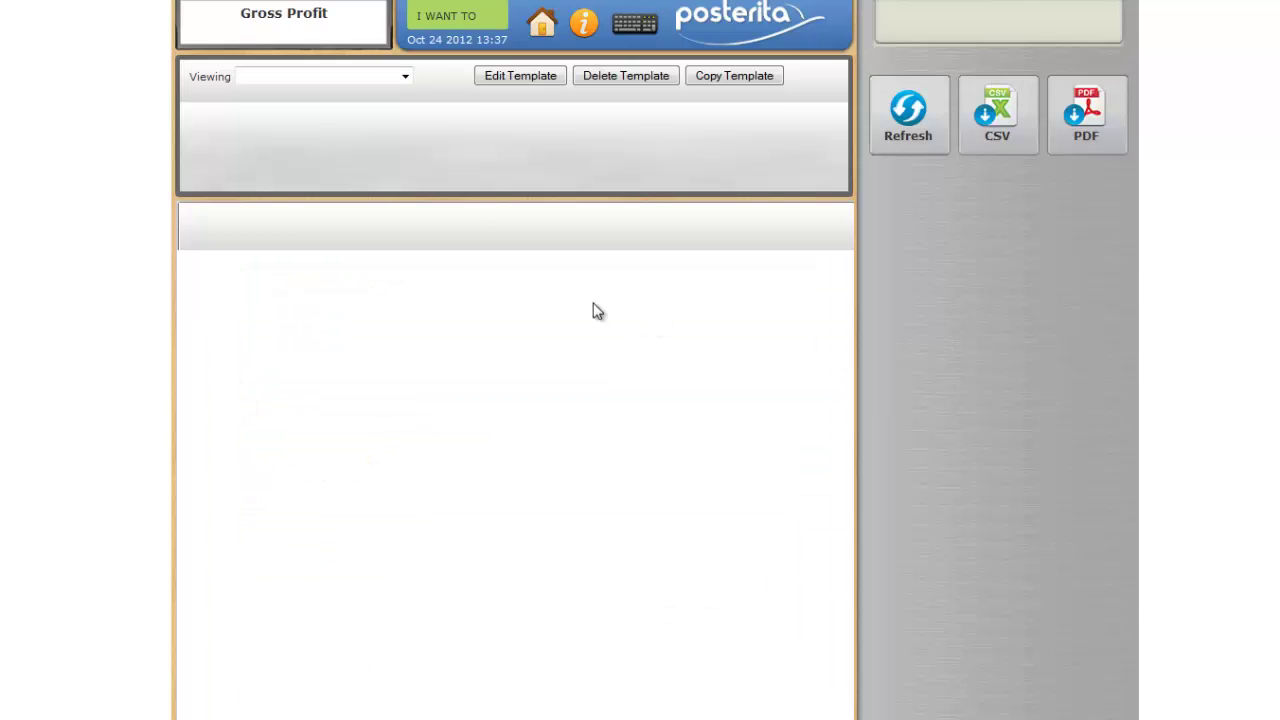
{"action": "left_click", "coordinate": [399, 79]}
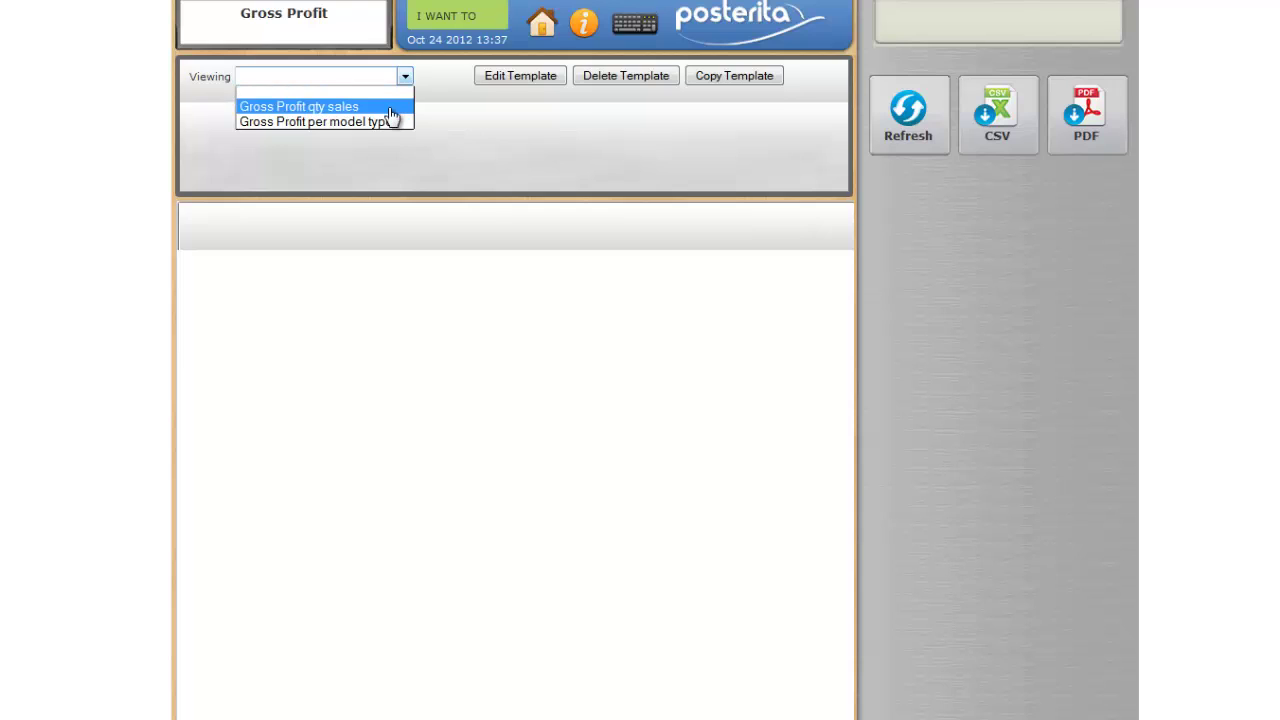
{"action": "left_click", "coordinate": [387, 122]}
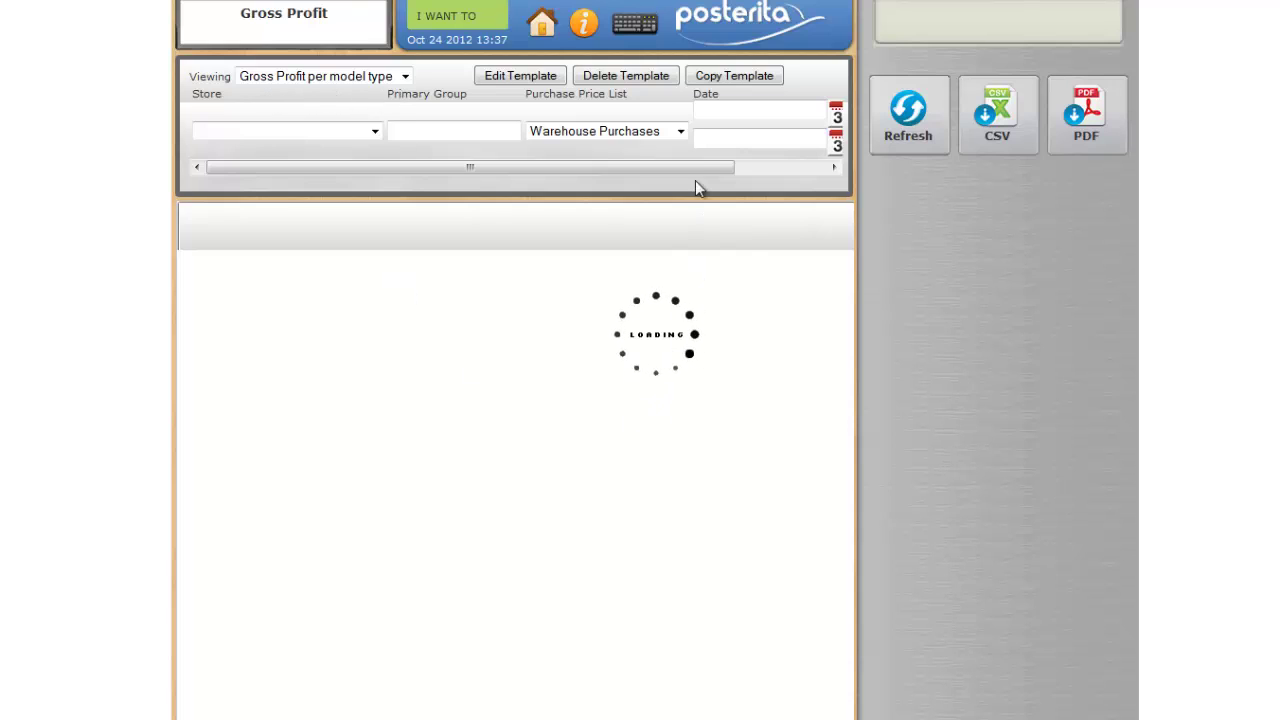
- Check the available purchase price lists and sort the report by Gross Profit in descending order
{"action": "left_click", "coordinate": [679, 133]}
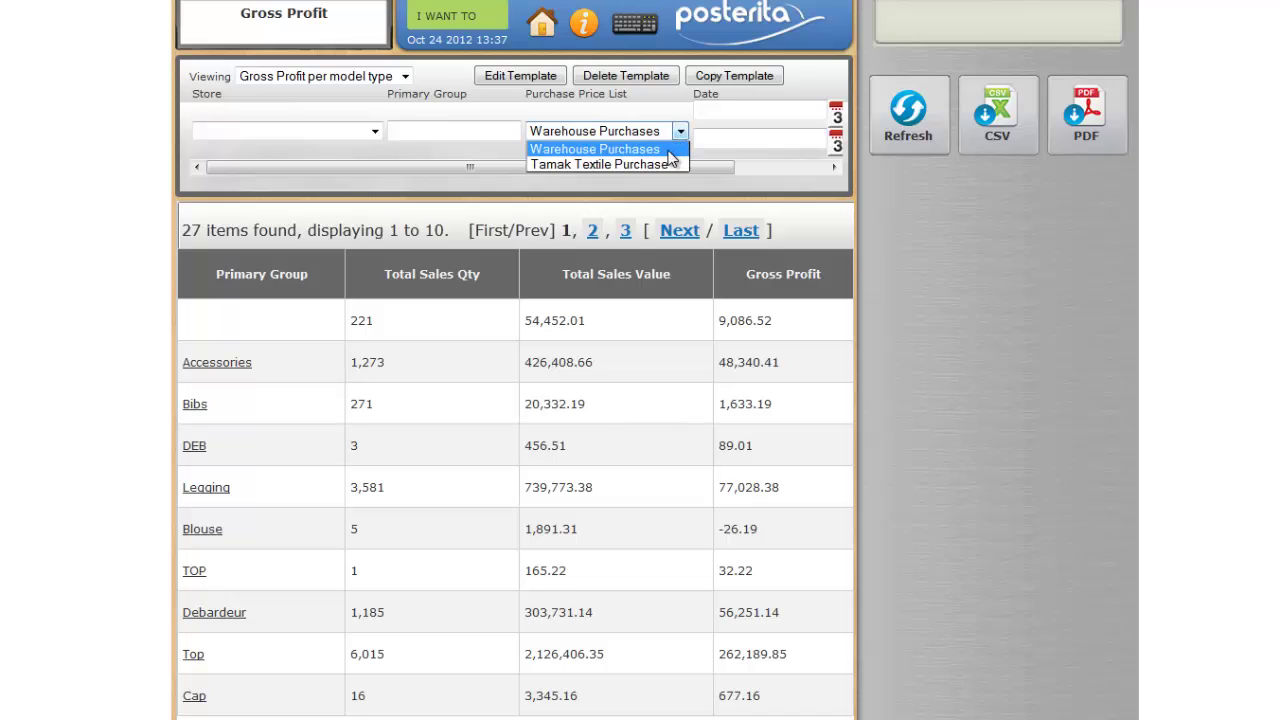
{"action": "left_click", "coordinate": [680, 136]}
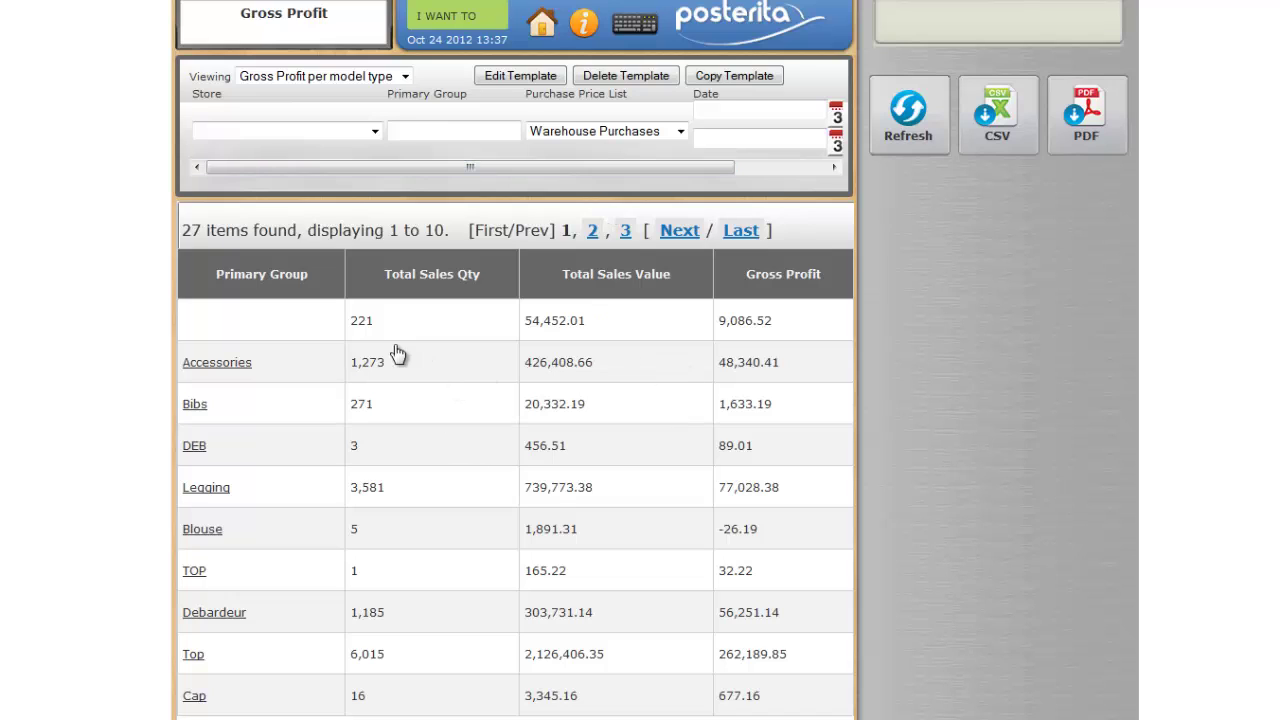
{"action": "left_click", "coordinate": [756, 284]}
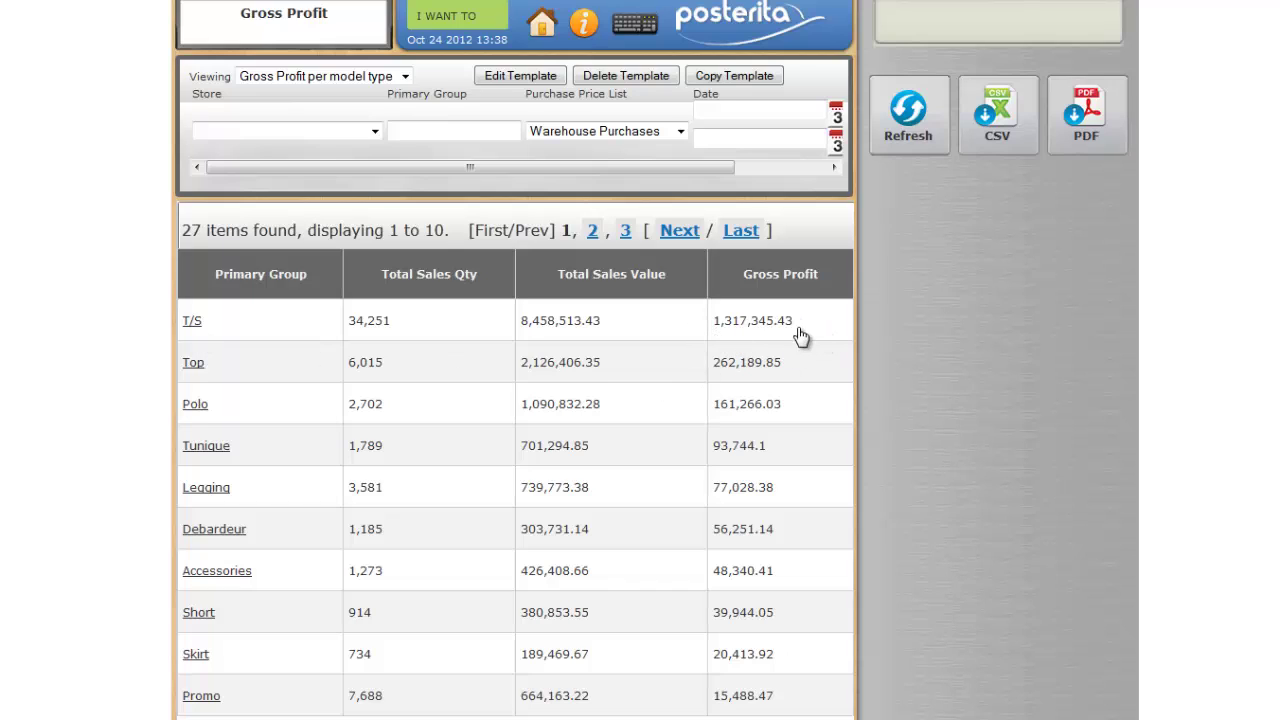
- Open the Stock Sales report with the Stock v/s Sales by model template, sorted by Qty Sold in descending order
{"action": "left_click", "coordinate": [625, 232]}
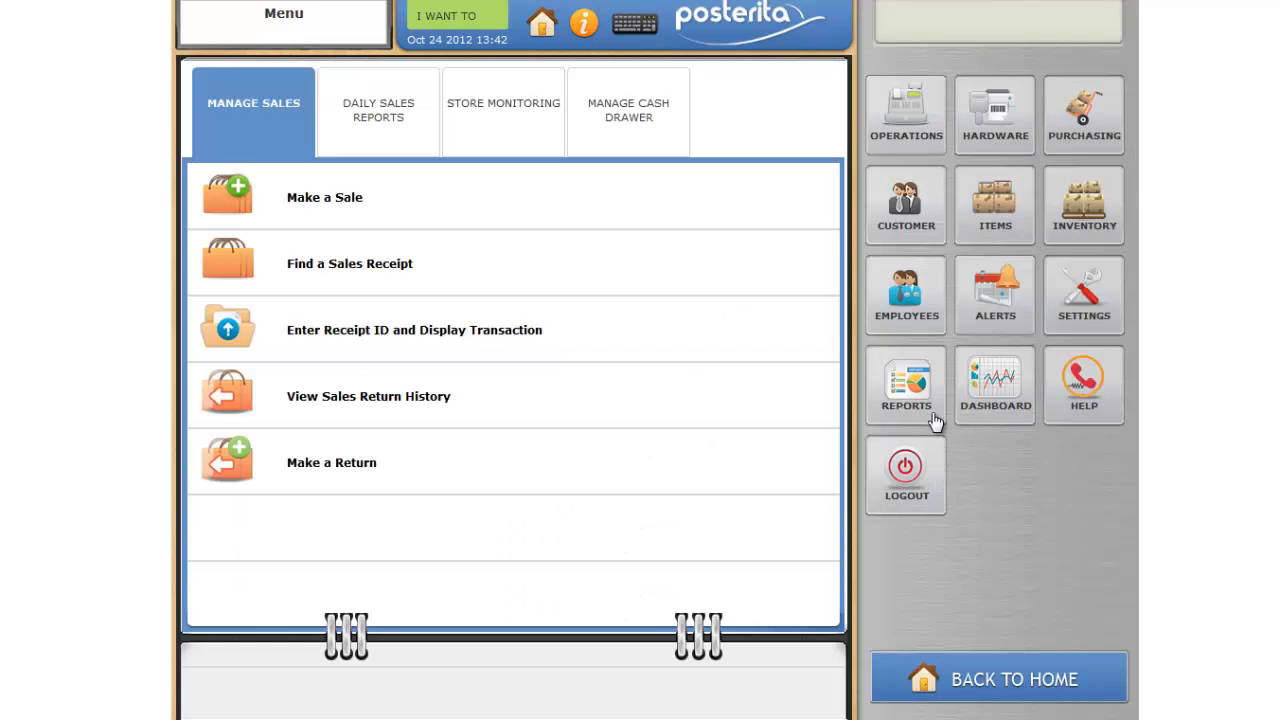
{"action": "left_click", "coordinate": [932, 416]}
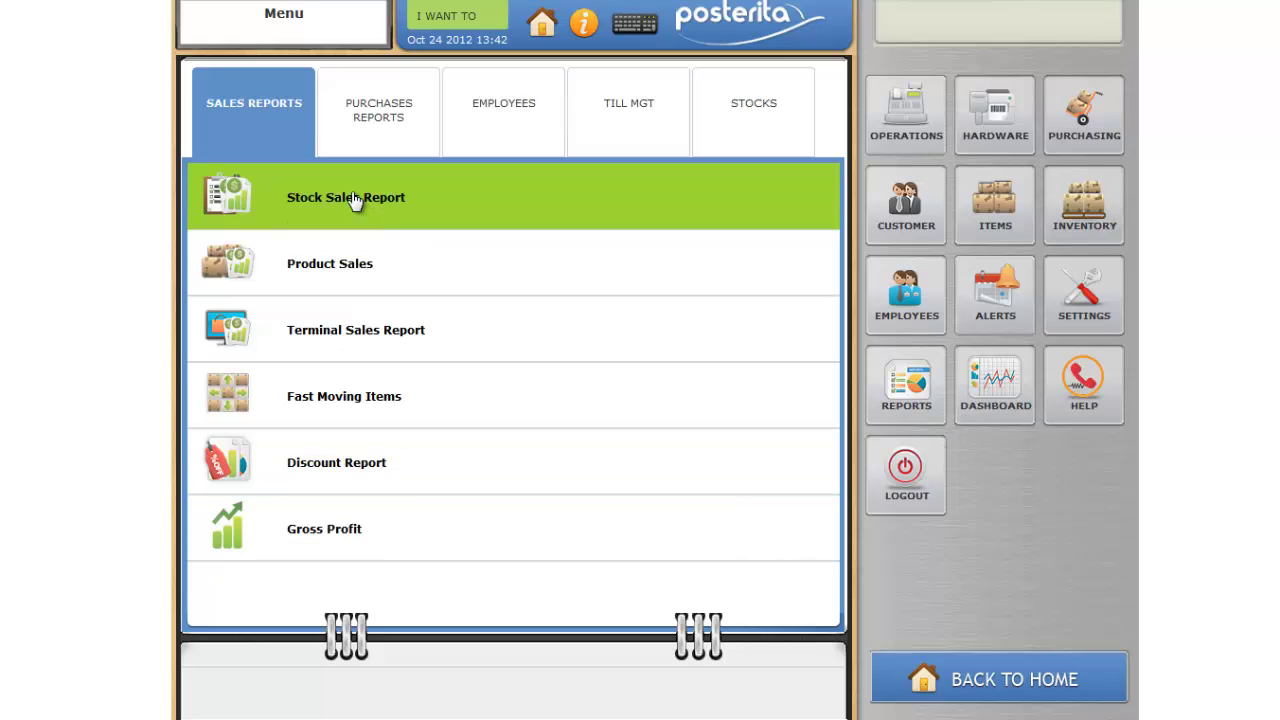
{"action": "left_click", "coordinate": [464, 321]}
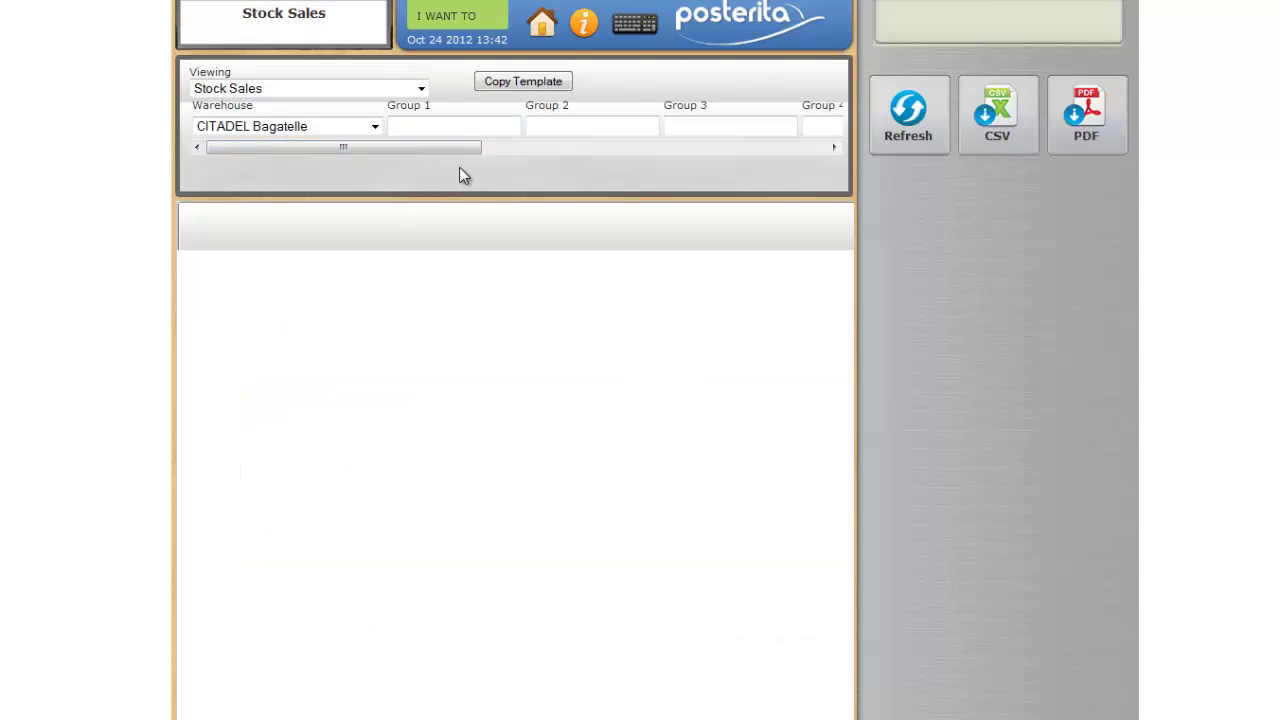
{"action": "left_click", "coordinate": [420, 90]}
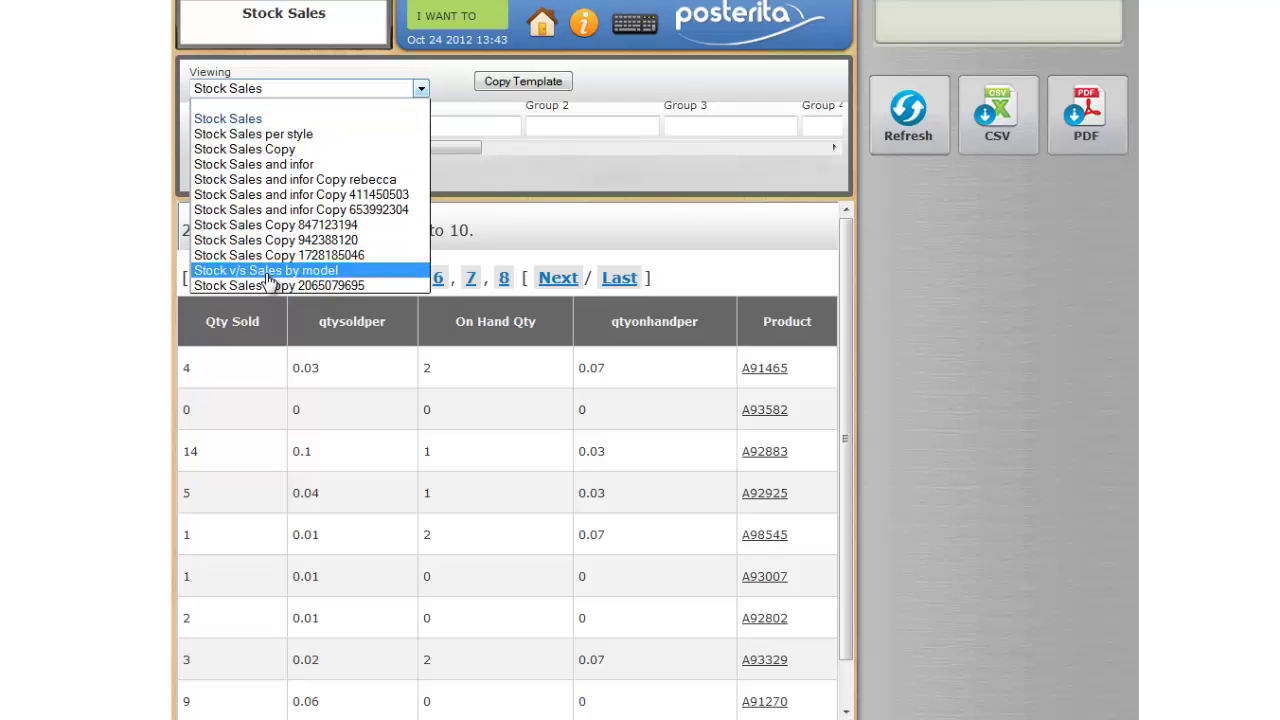
{"action": "left_click", "coordinate": [308, 271]}
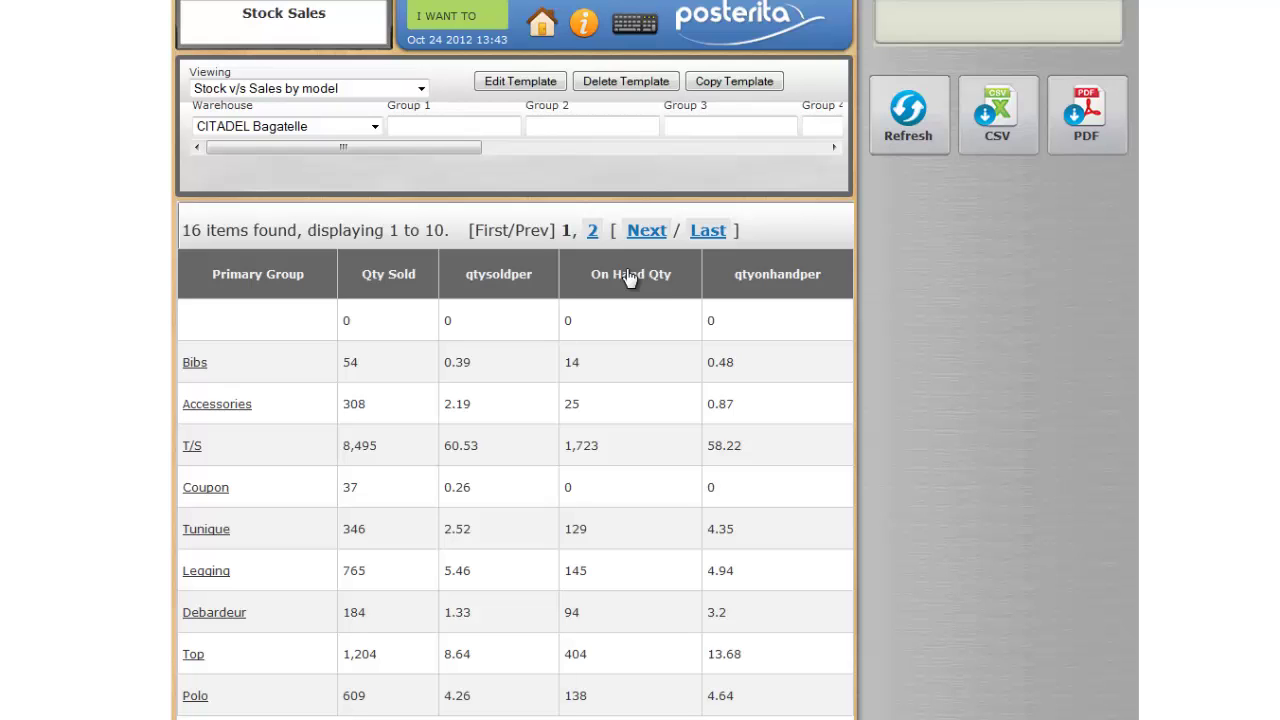
{"action": "left_click", "coordinate": [389, 278]}
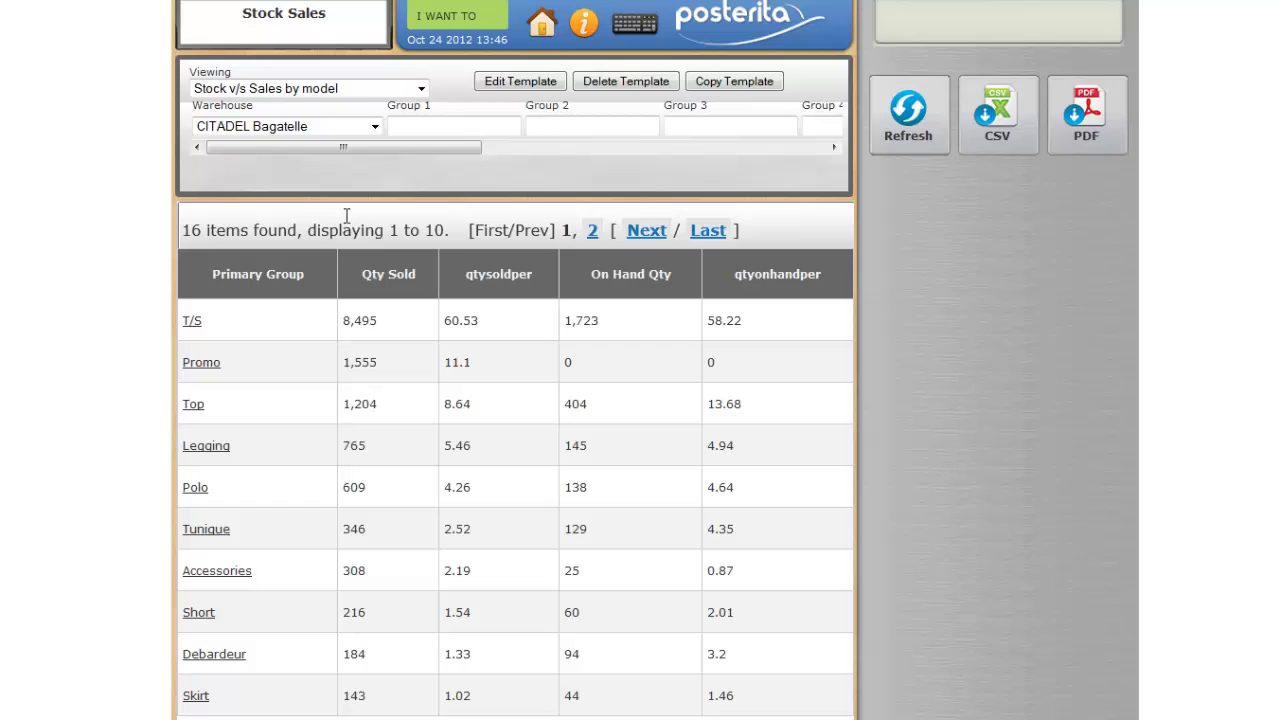
- Clear the Warehouse filter so the report covers all warehouses, and sort the refreshed results by qtysoldper
{"action": "left_click", "coordinate": [375, 127]}
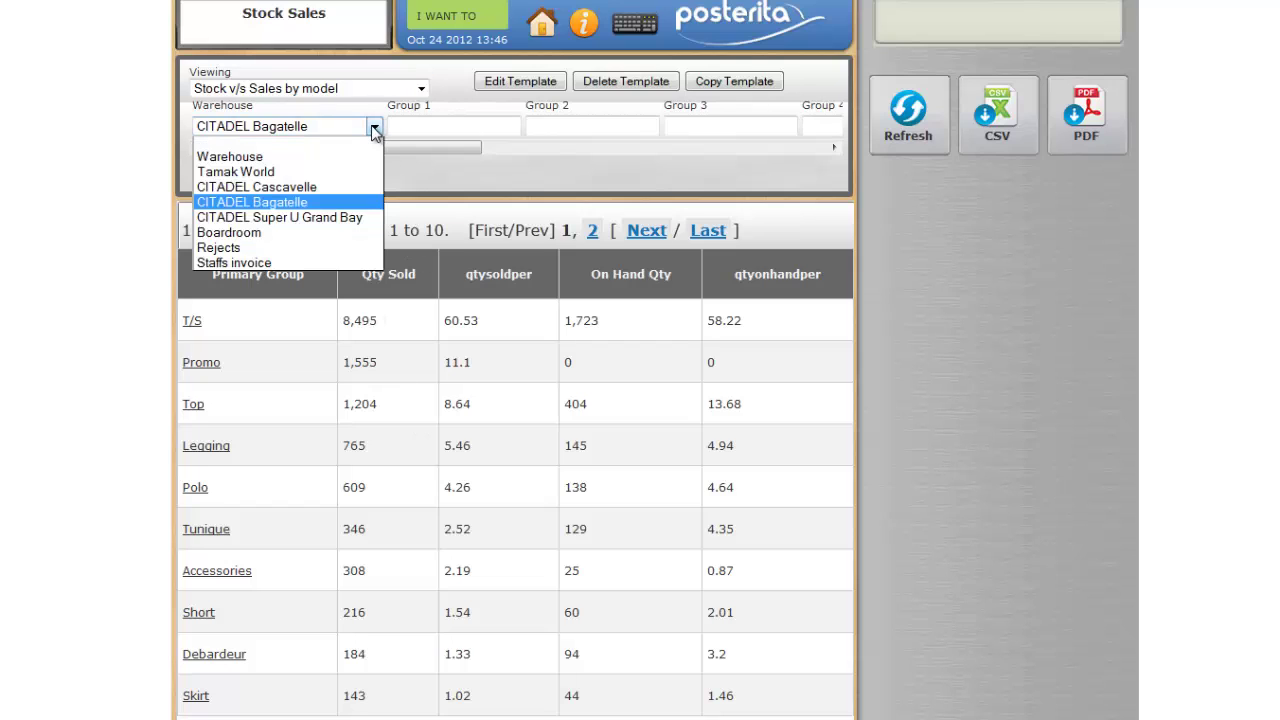
{"action": "left_click", "coordinate": [303, 143]}
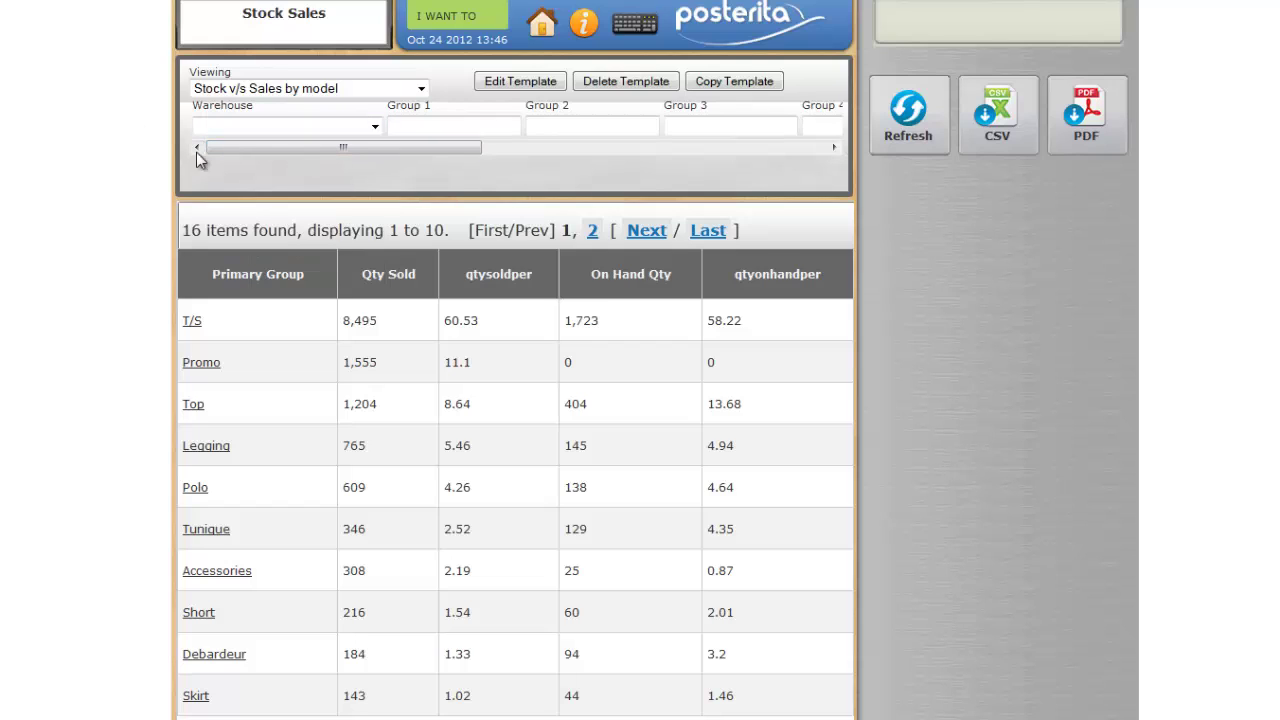
{"action": "left_click", "coordinate": [909, 131]}
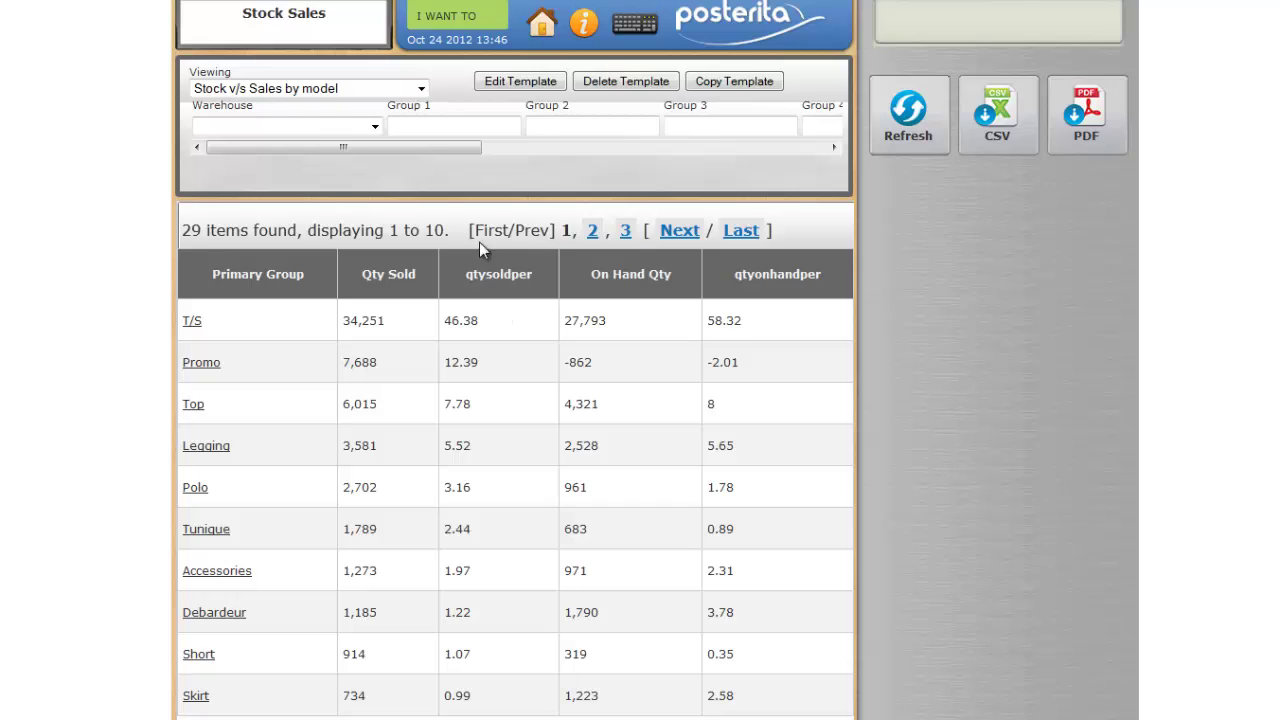
{"action": "left_click", "coordinate": [480, 285]}
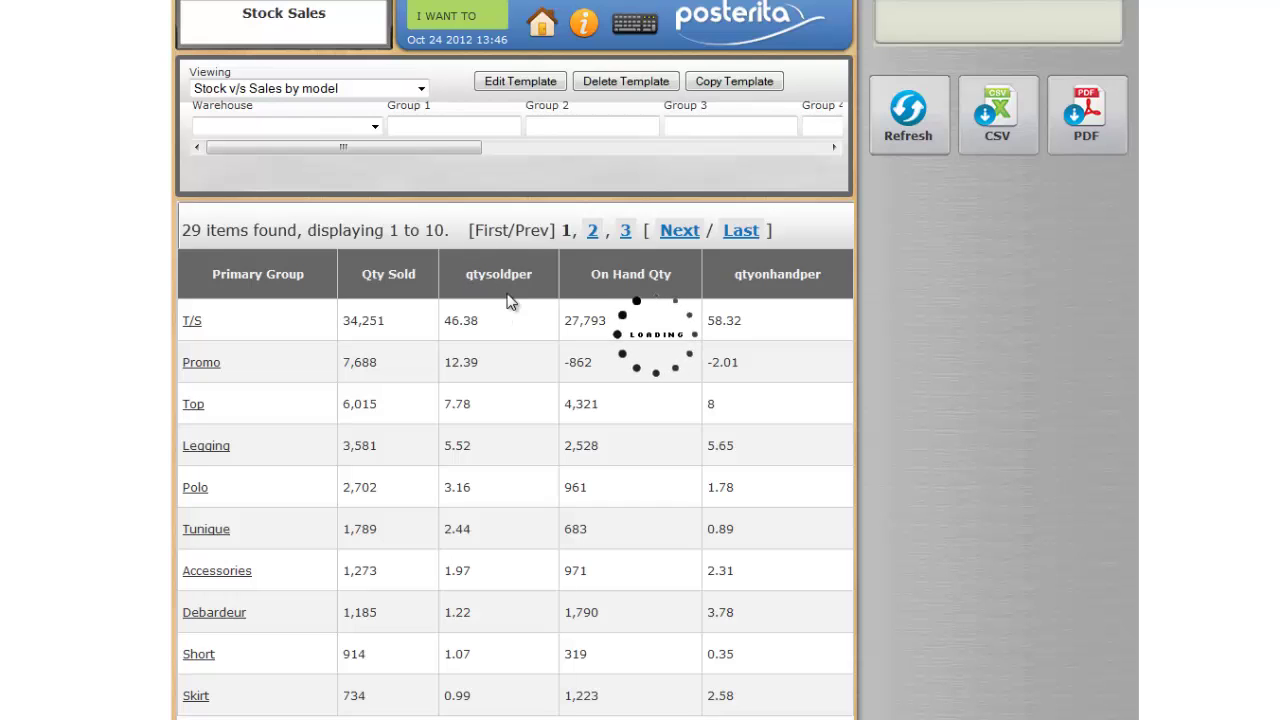